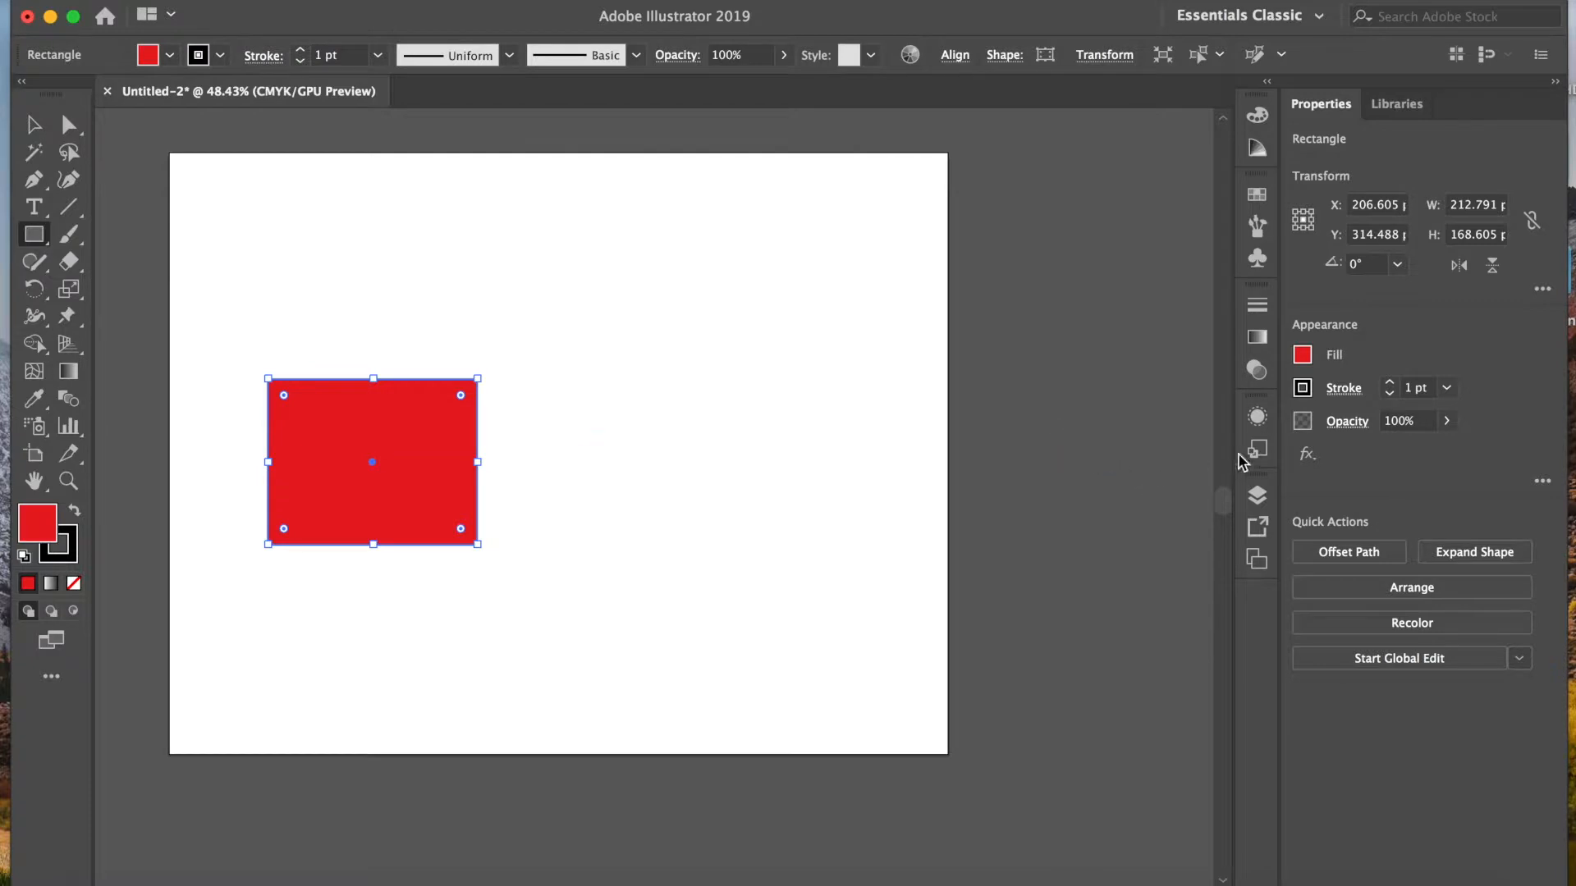
Step: Bring up the gradient settings and fill the red rectangle with a linear gradient
click(1261, 341)
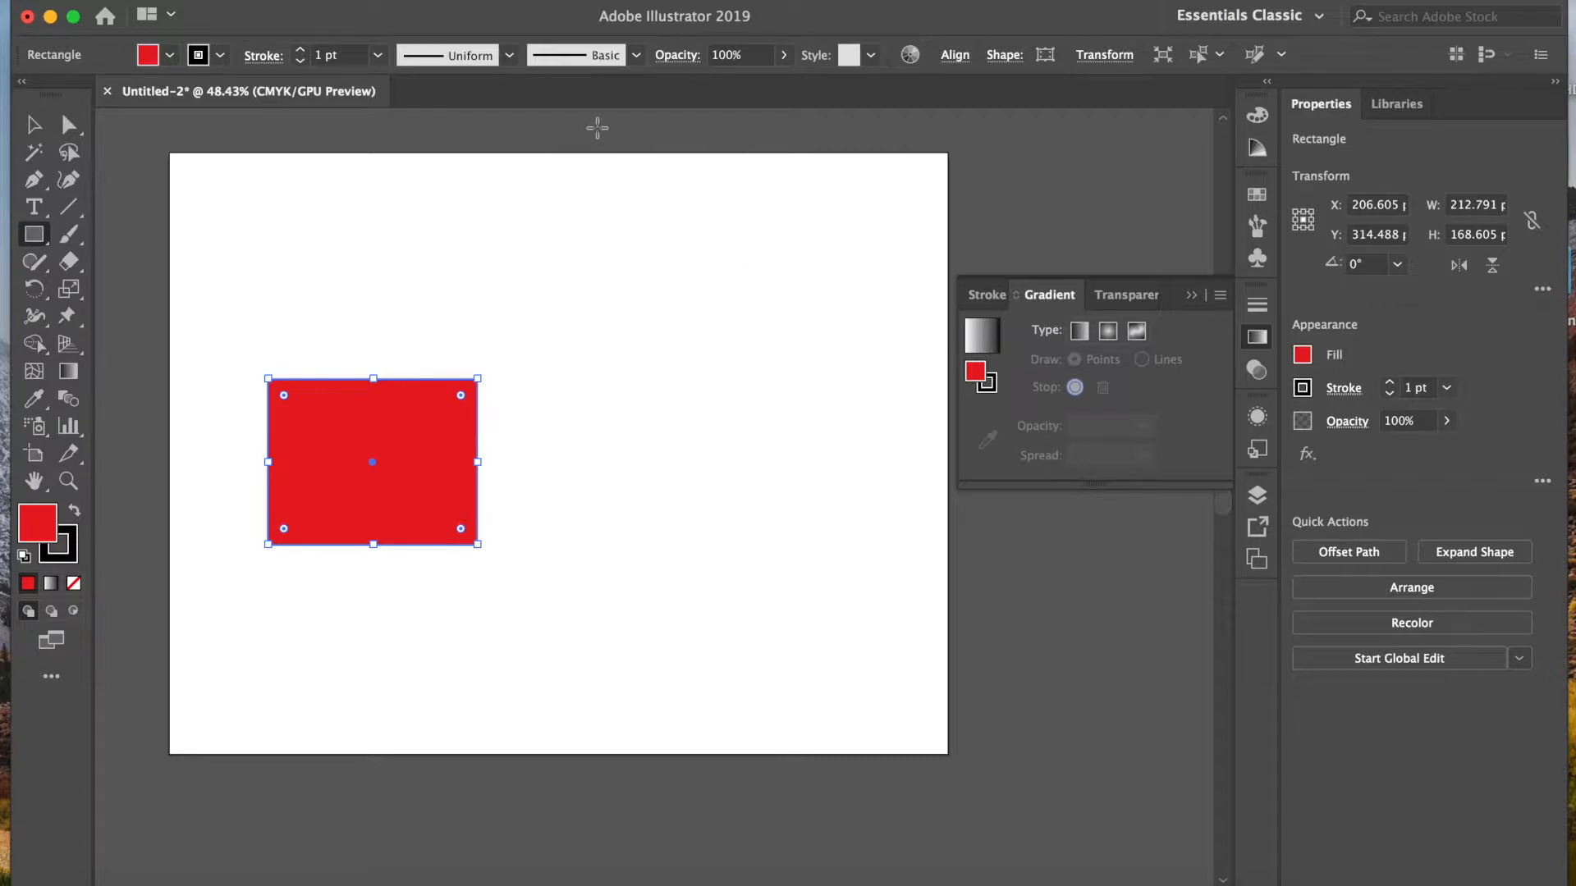
click(560, 0)
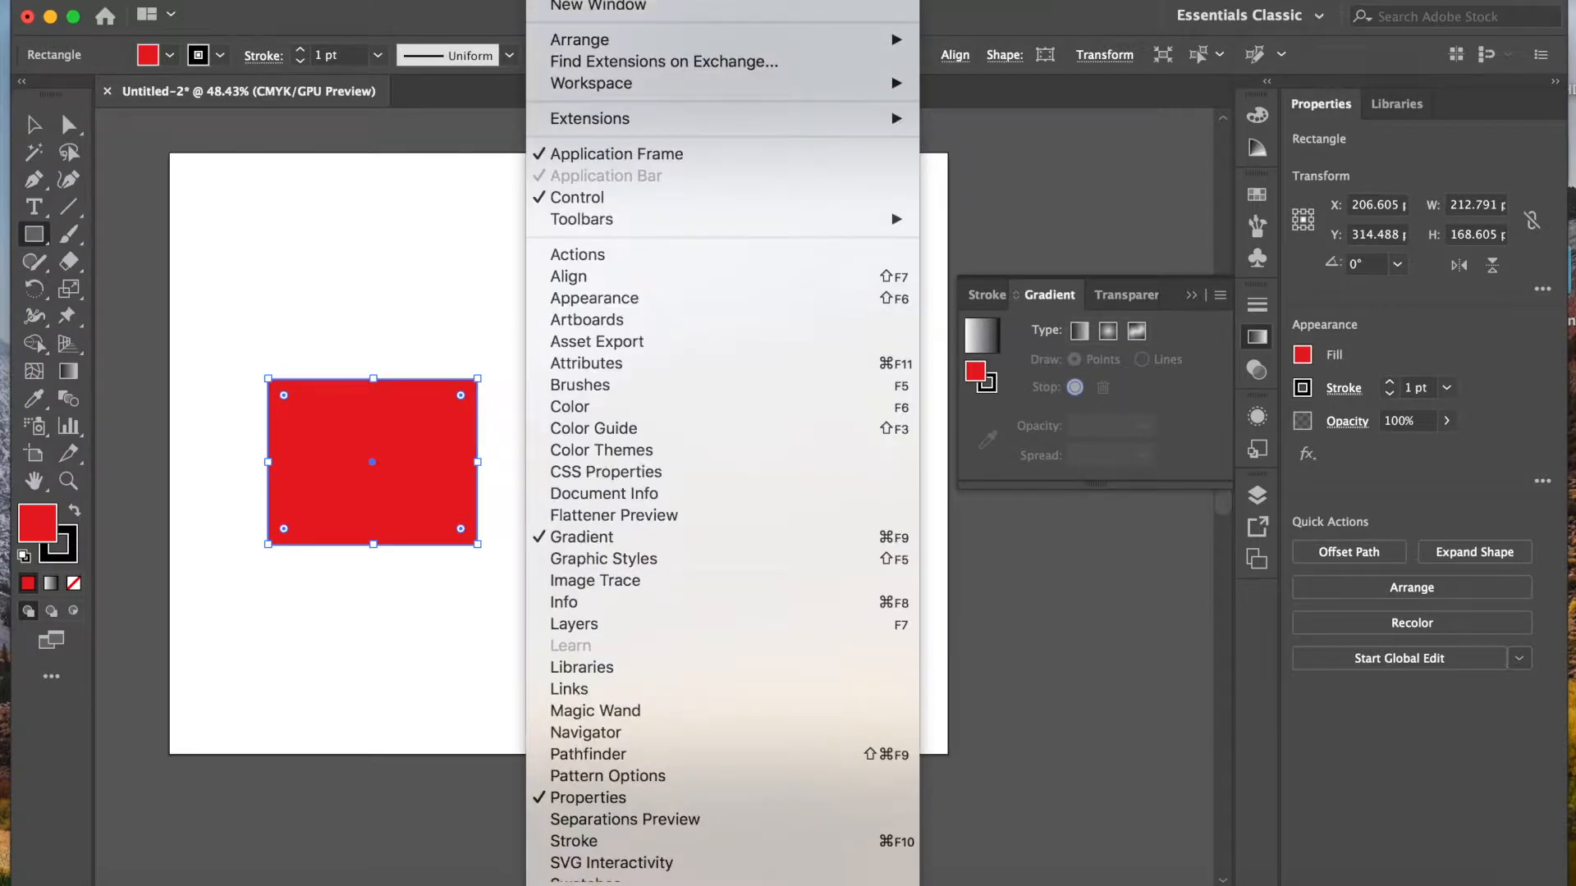
click(594, 537)
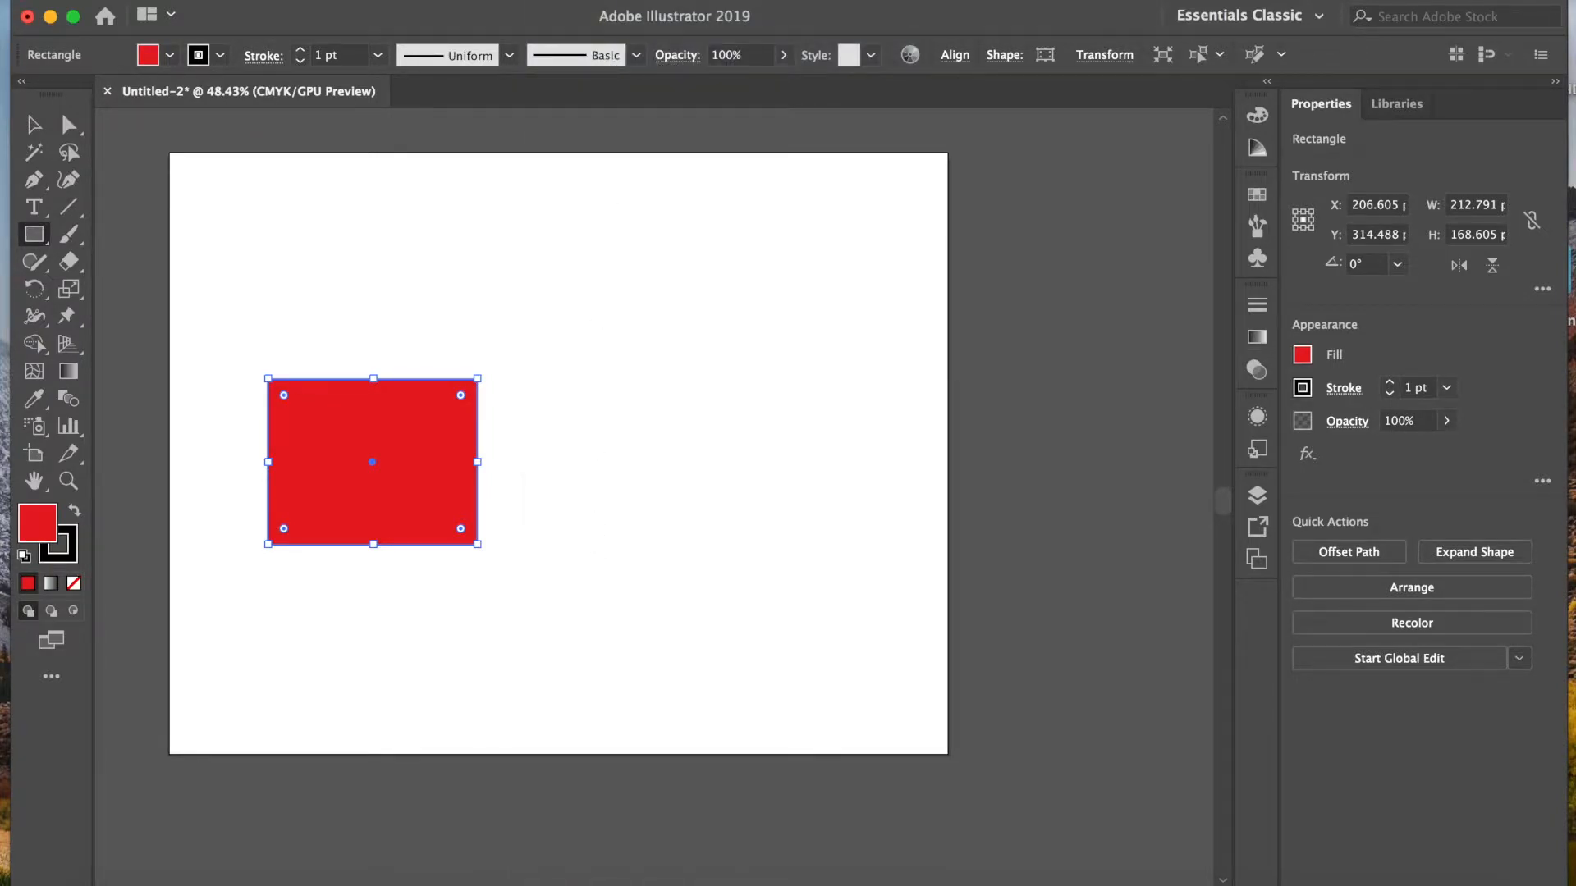
click(560, 0)
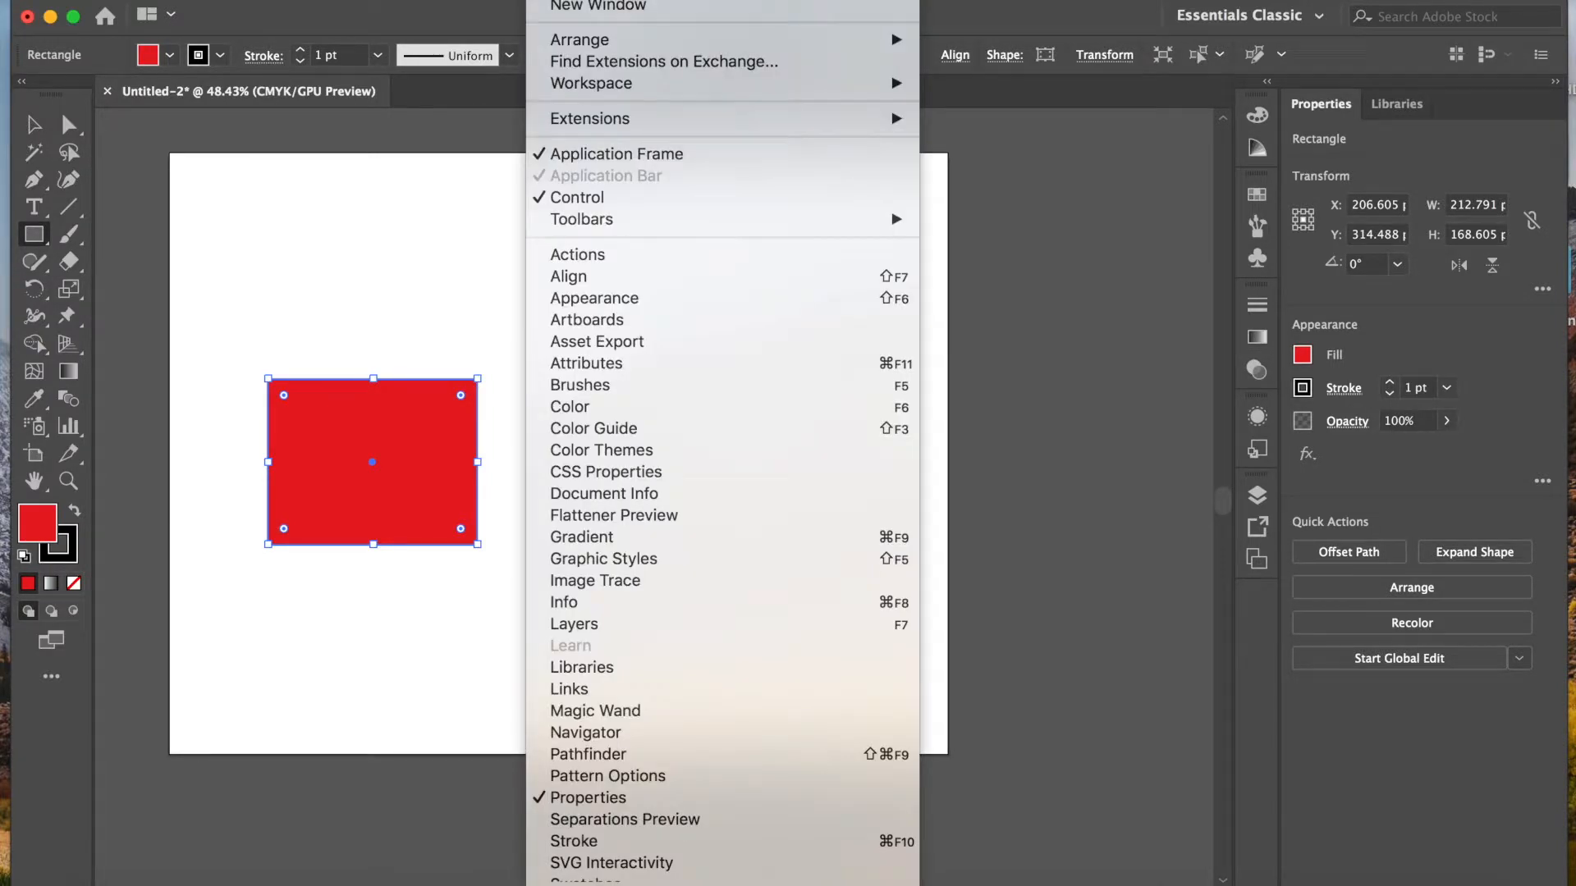
click(597, 538)
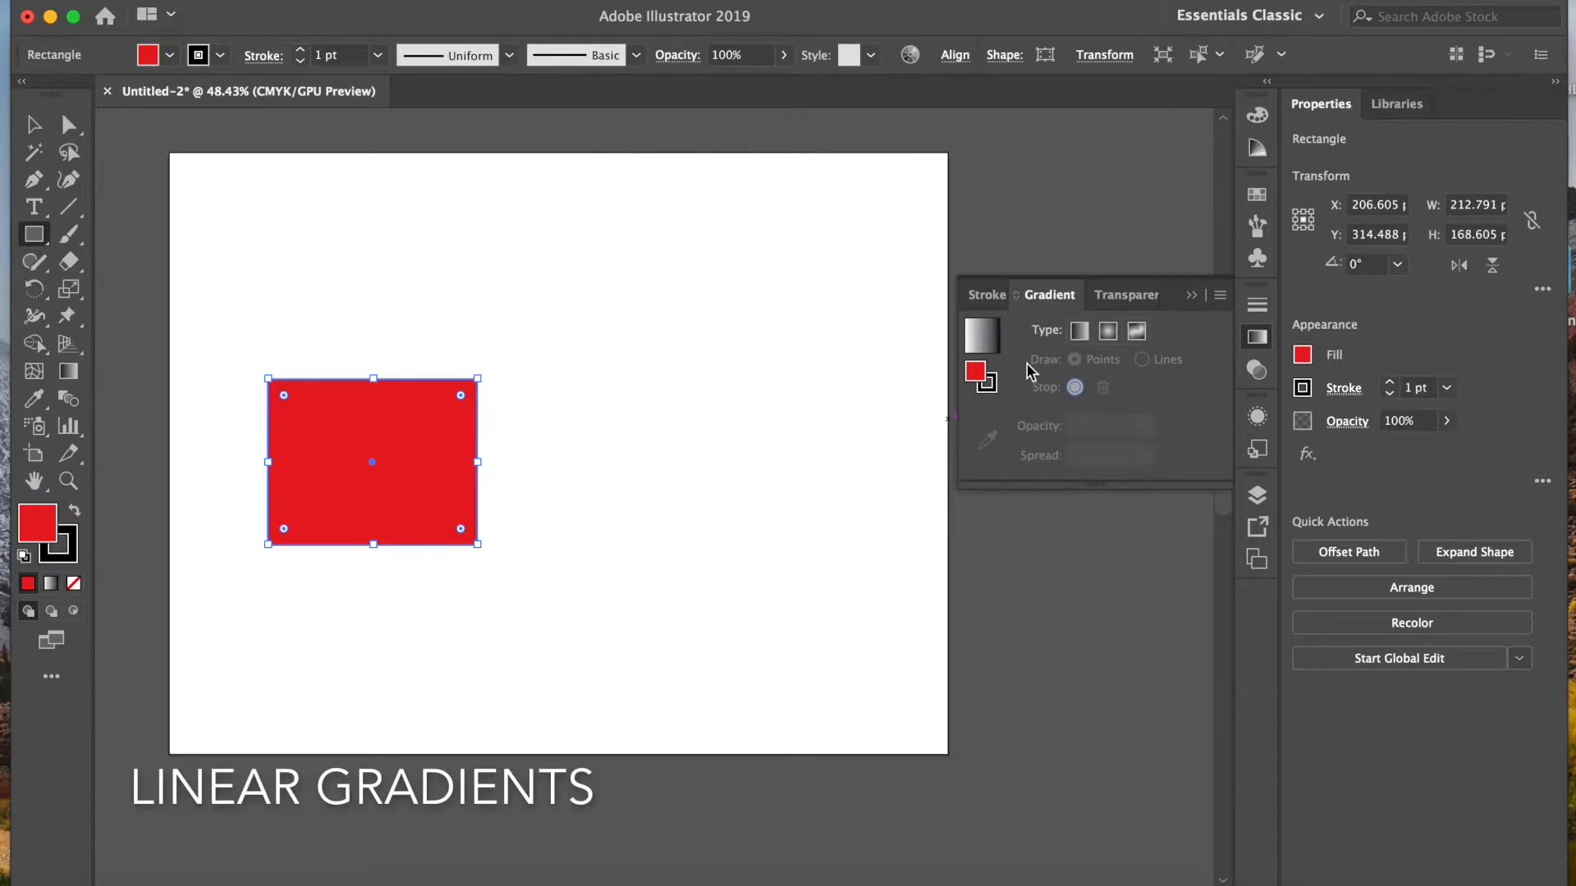
click(1080, 332)
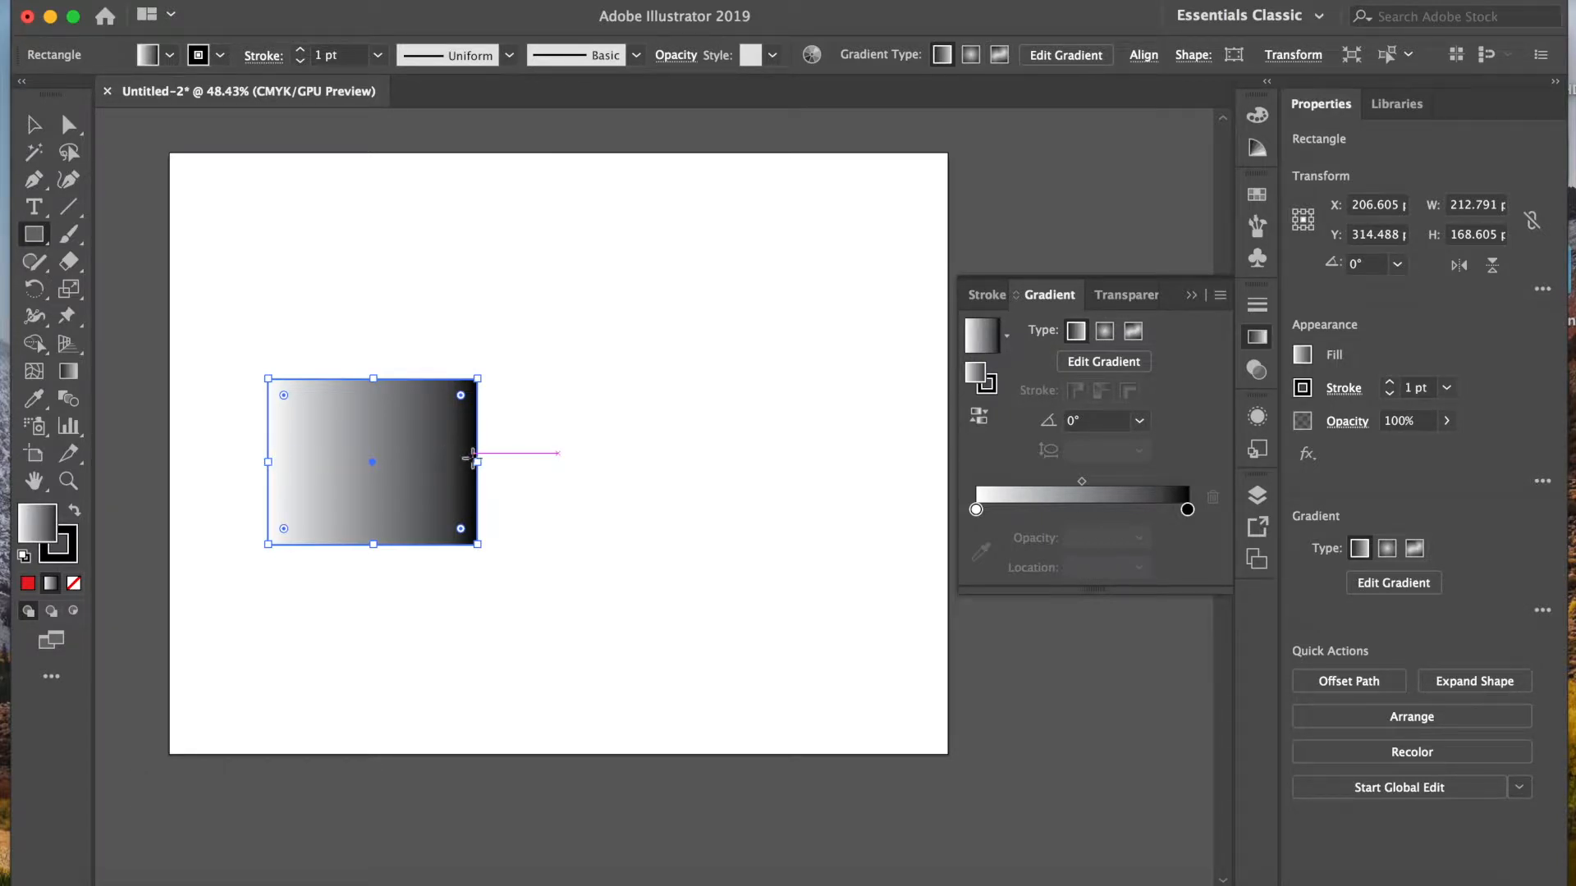
Step: Reverse the rectangle's gradient and reverse it back again
click(978, 419)
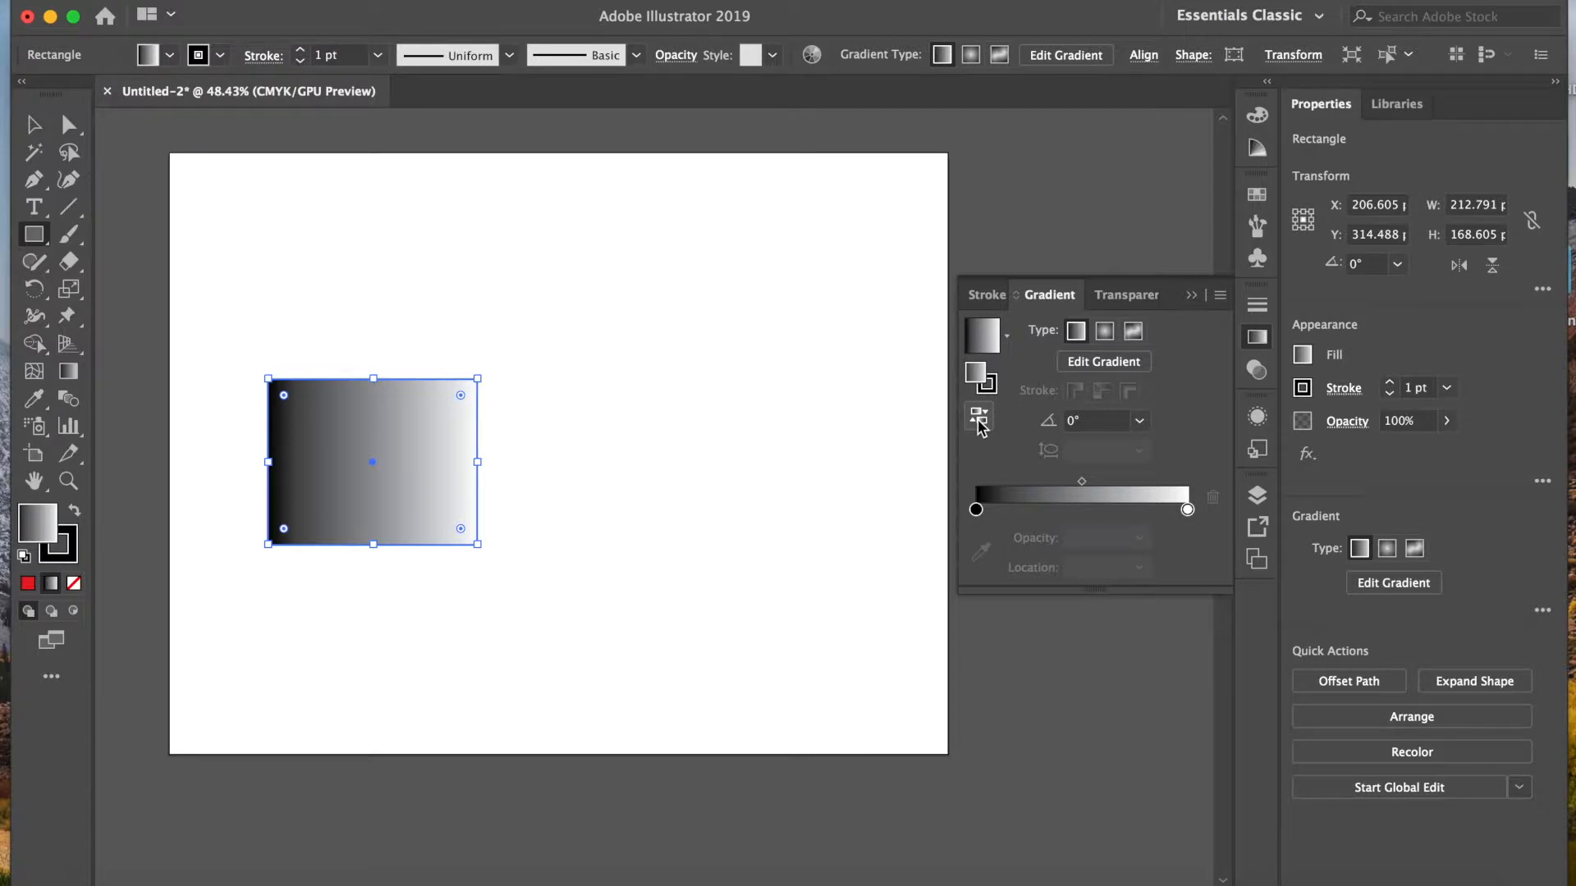
click(978, 420)
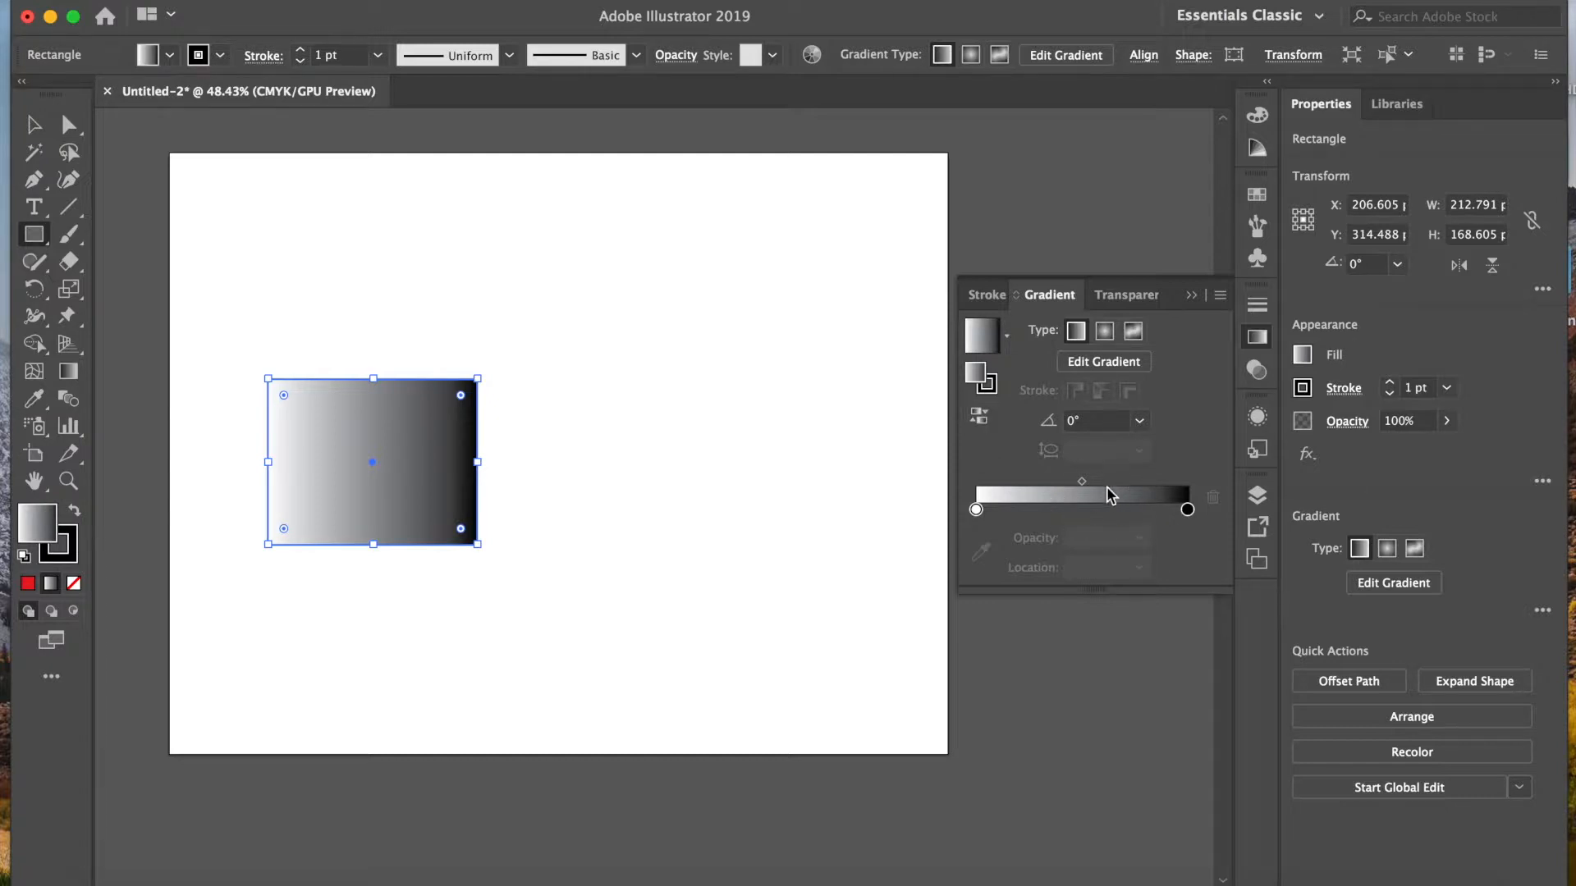
Step: Use the Gradient tool on the rectangle to shift the gradient midpoint moderately toward the black end
click(69, 375)
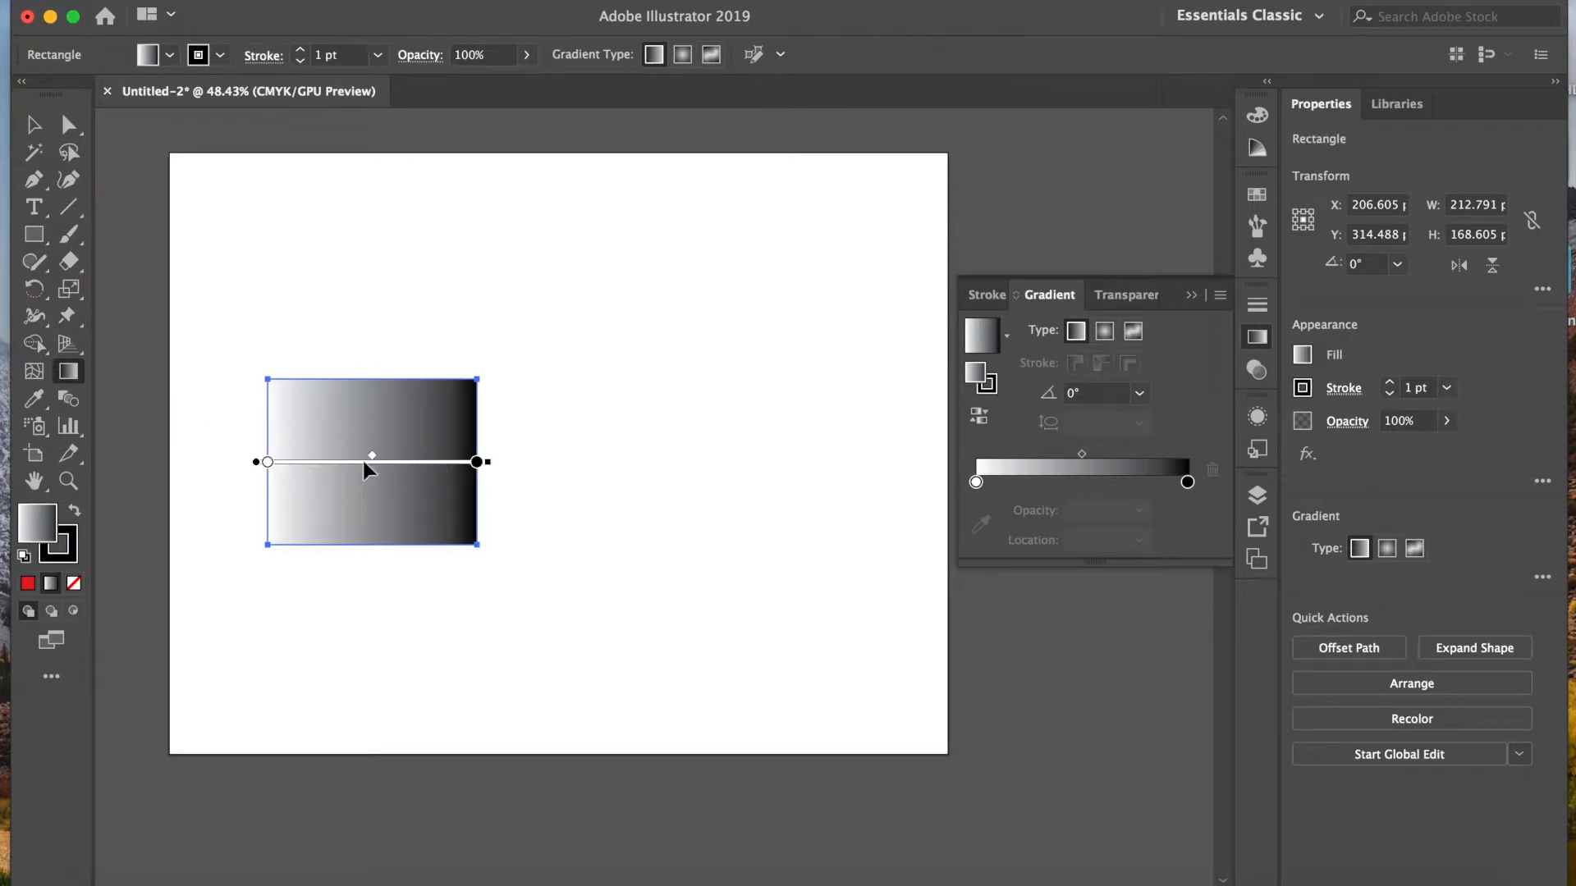
drag(372, 462, 441, 458)
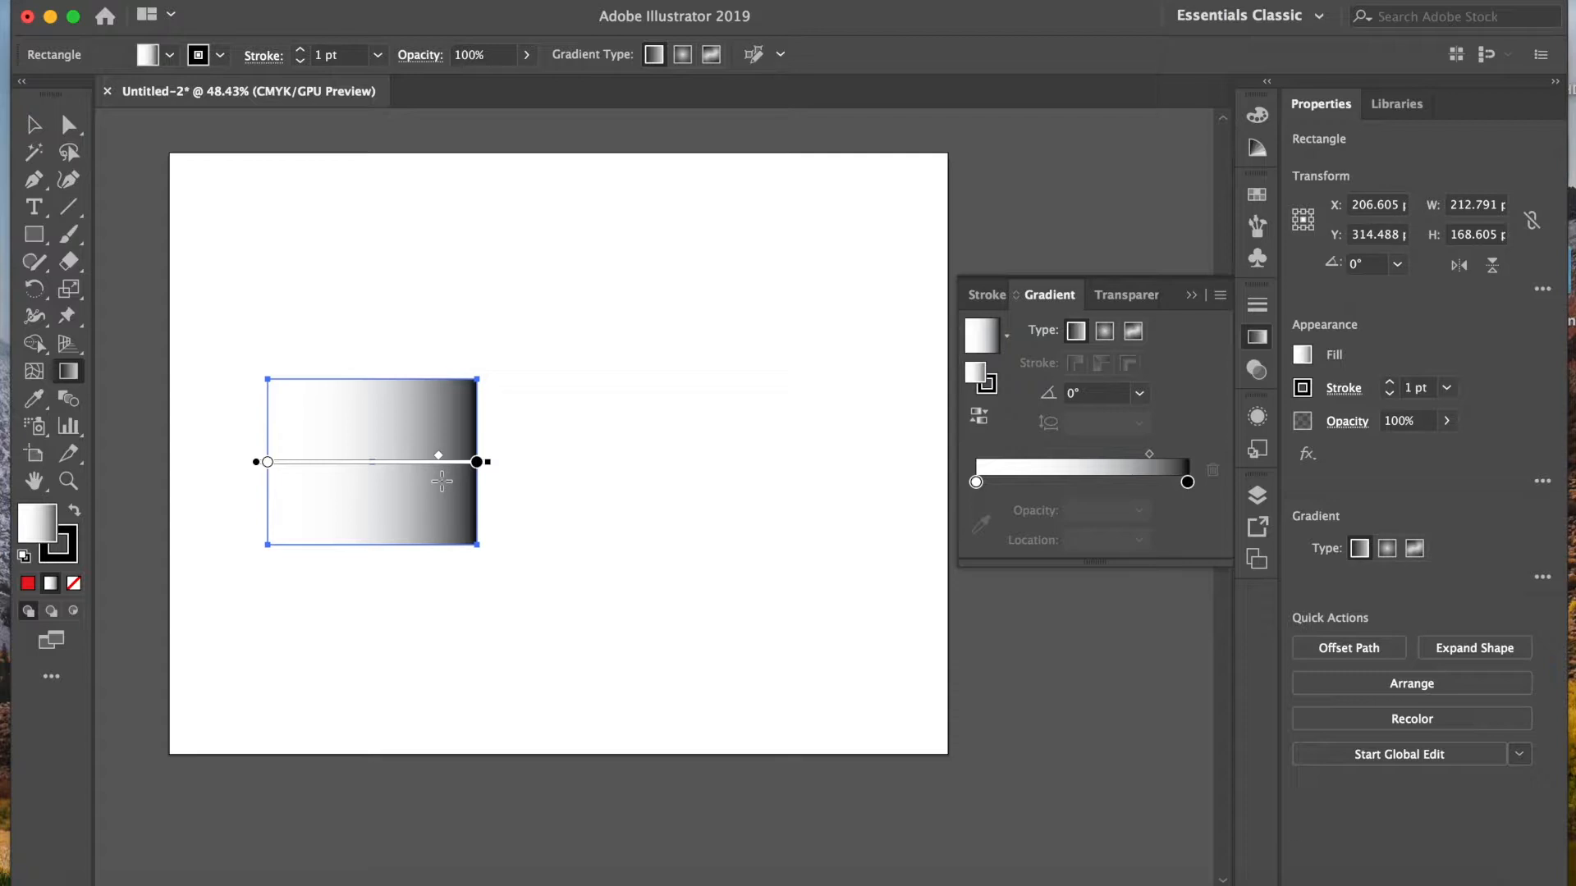
mouse_move(441, 461)
mouse_down()
mouse_move(311, 458)
mouse_move(405, 455)
mouse_up()
Step: Recolour the gradient's black end stop with the magenta swatch
click(1188, 482)
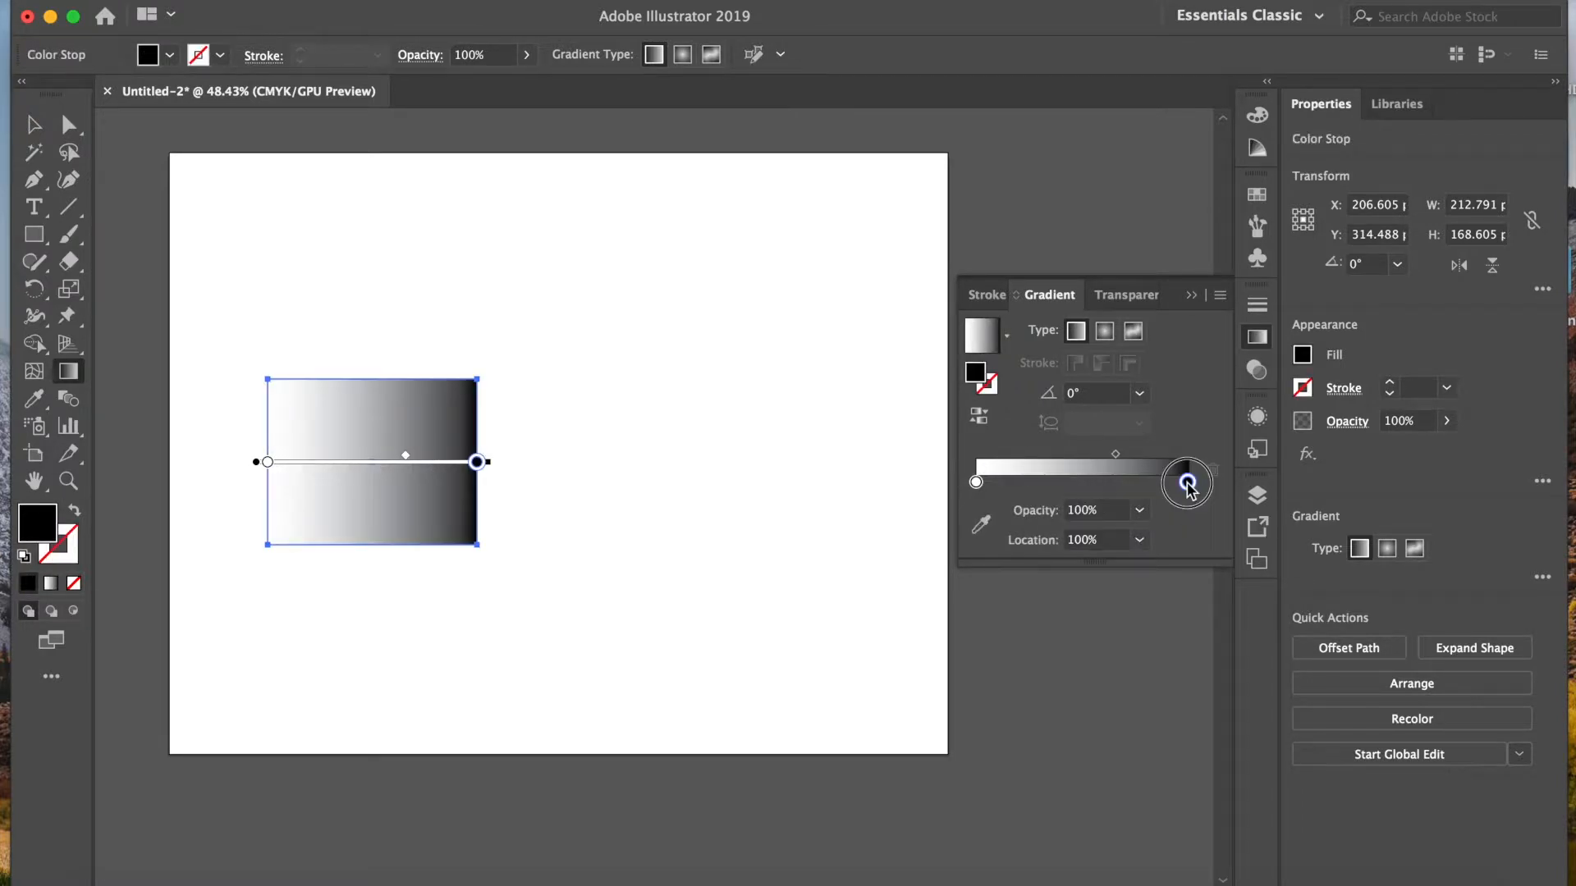
double_click(1188, 482)
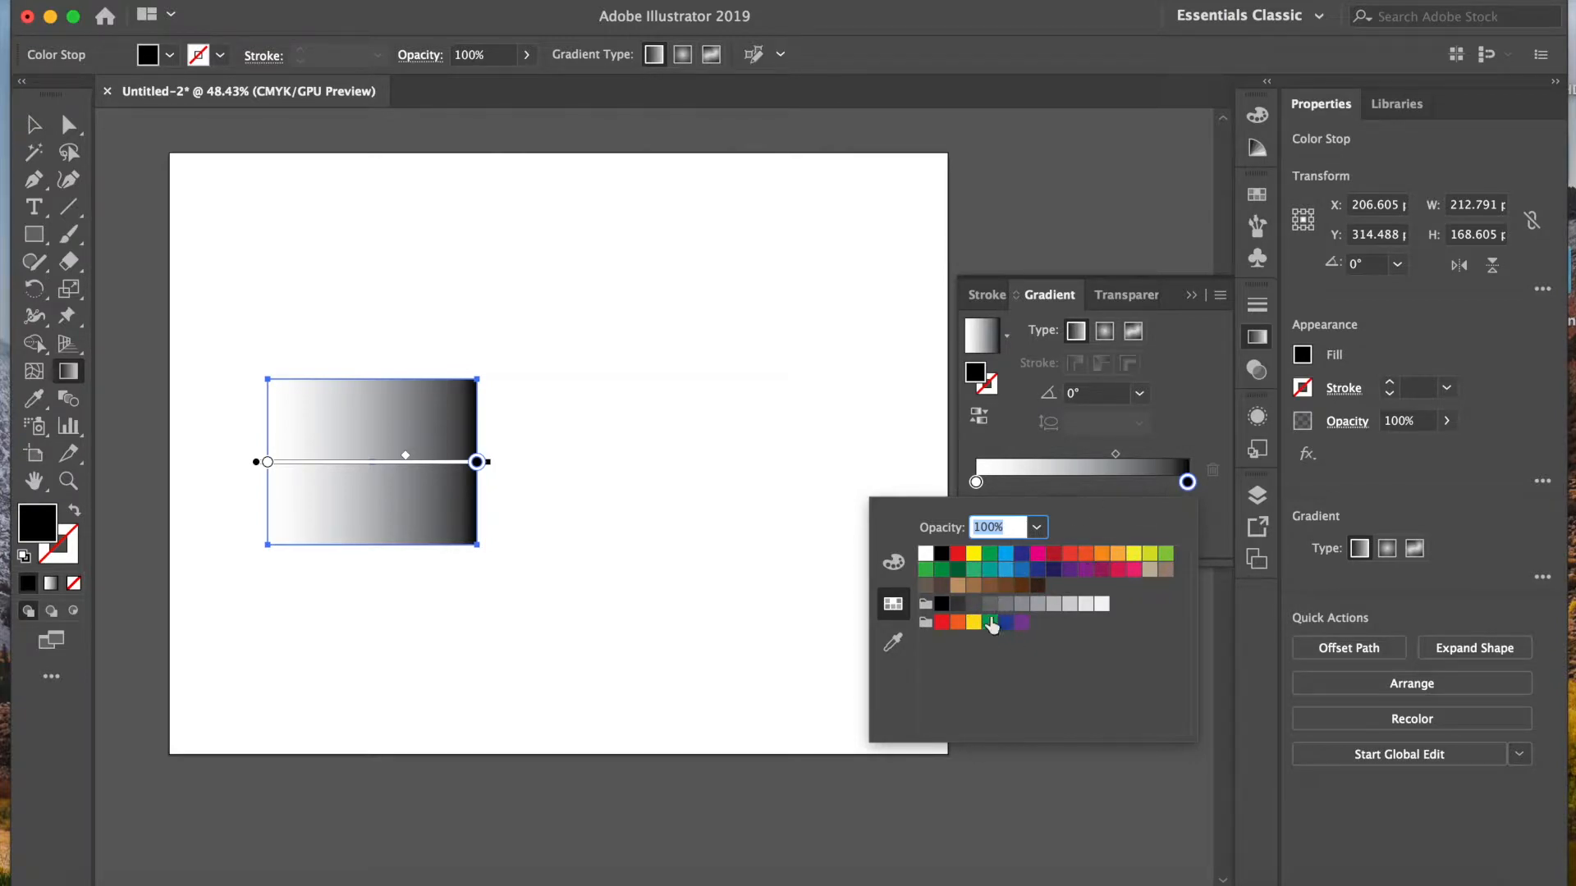
click(1038, 555)
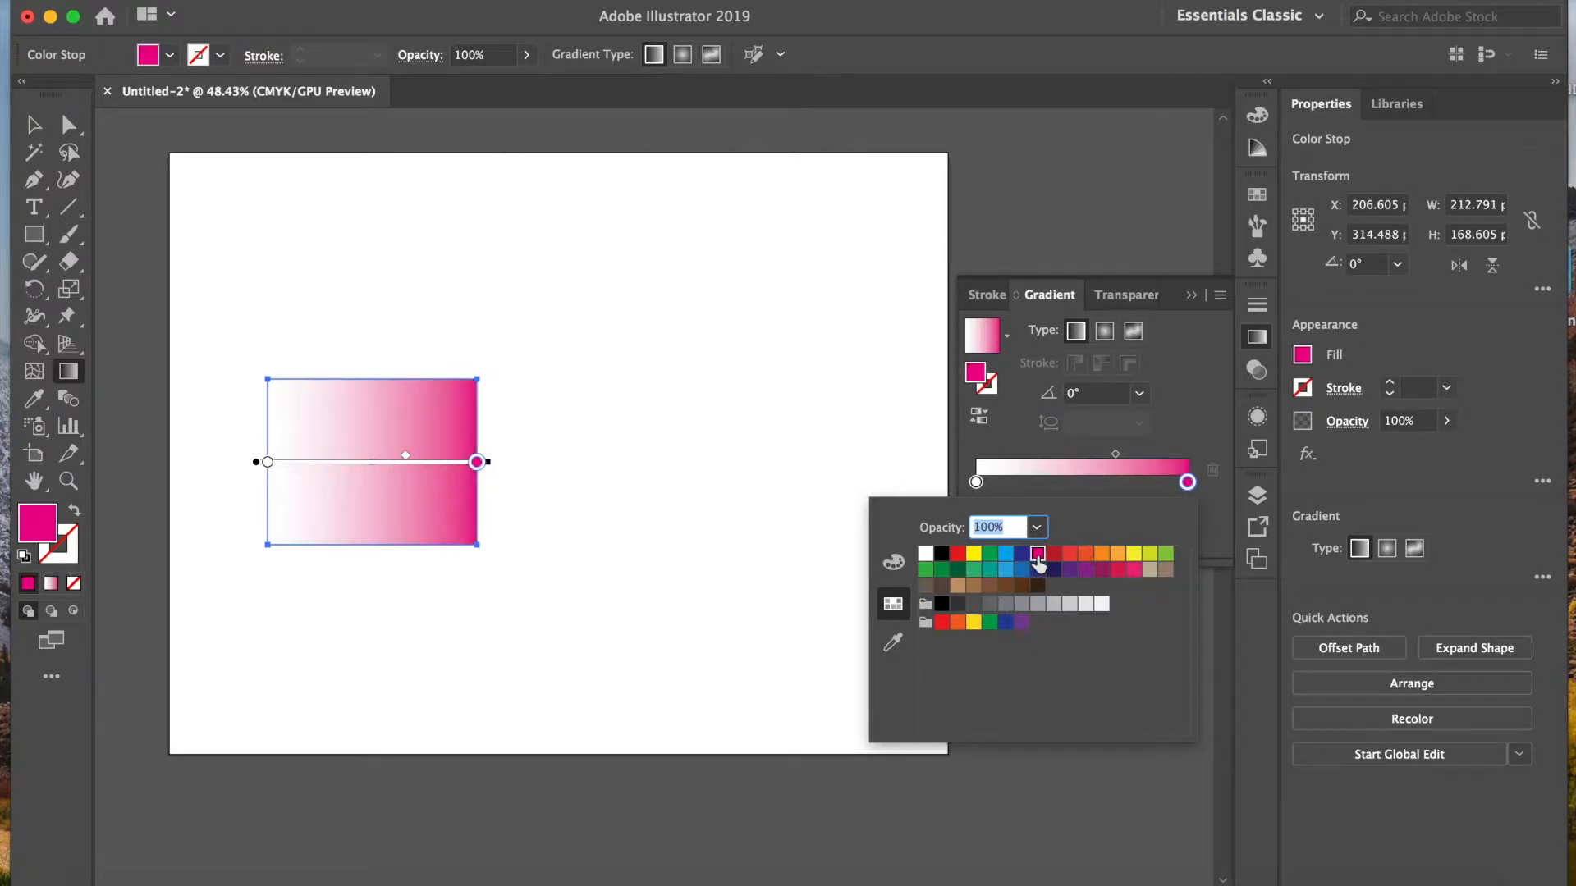
Step: Recolour the gradient's white start stop by mixing a CMYK colour with 24% magenta and 47% black
click(976, 482)
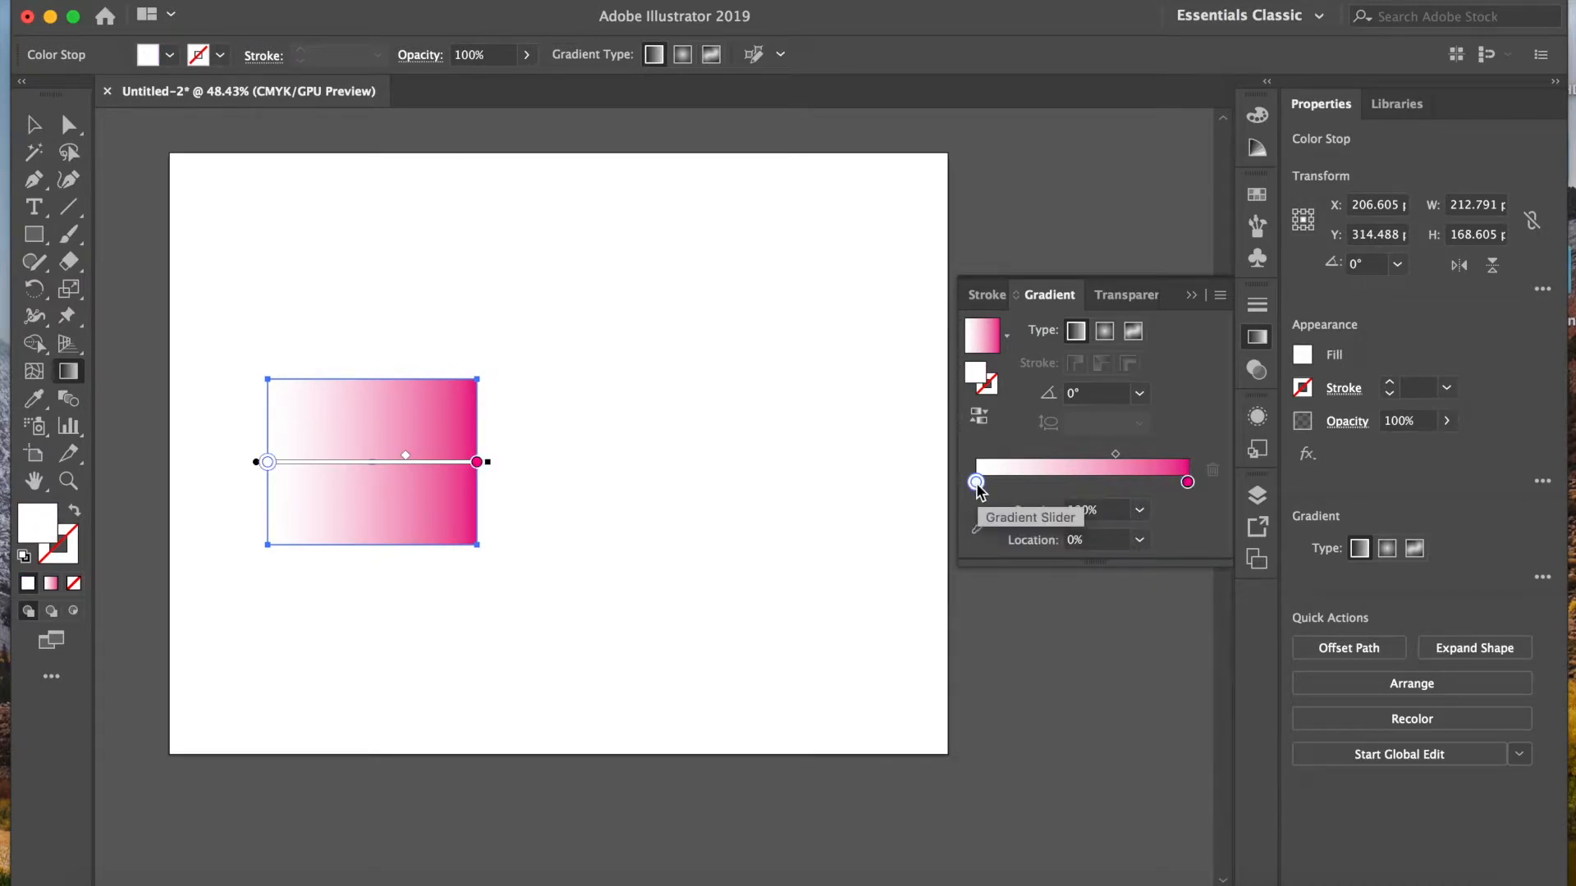
double_click(976, 483)
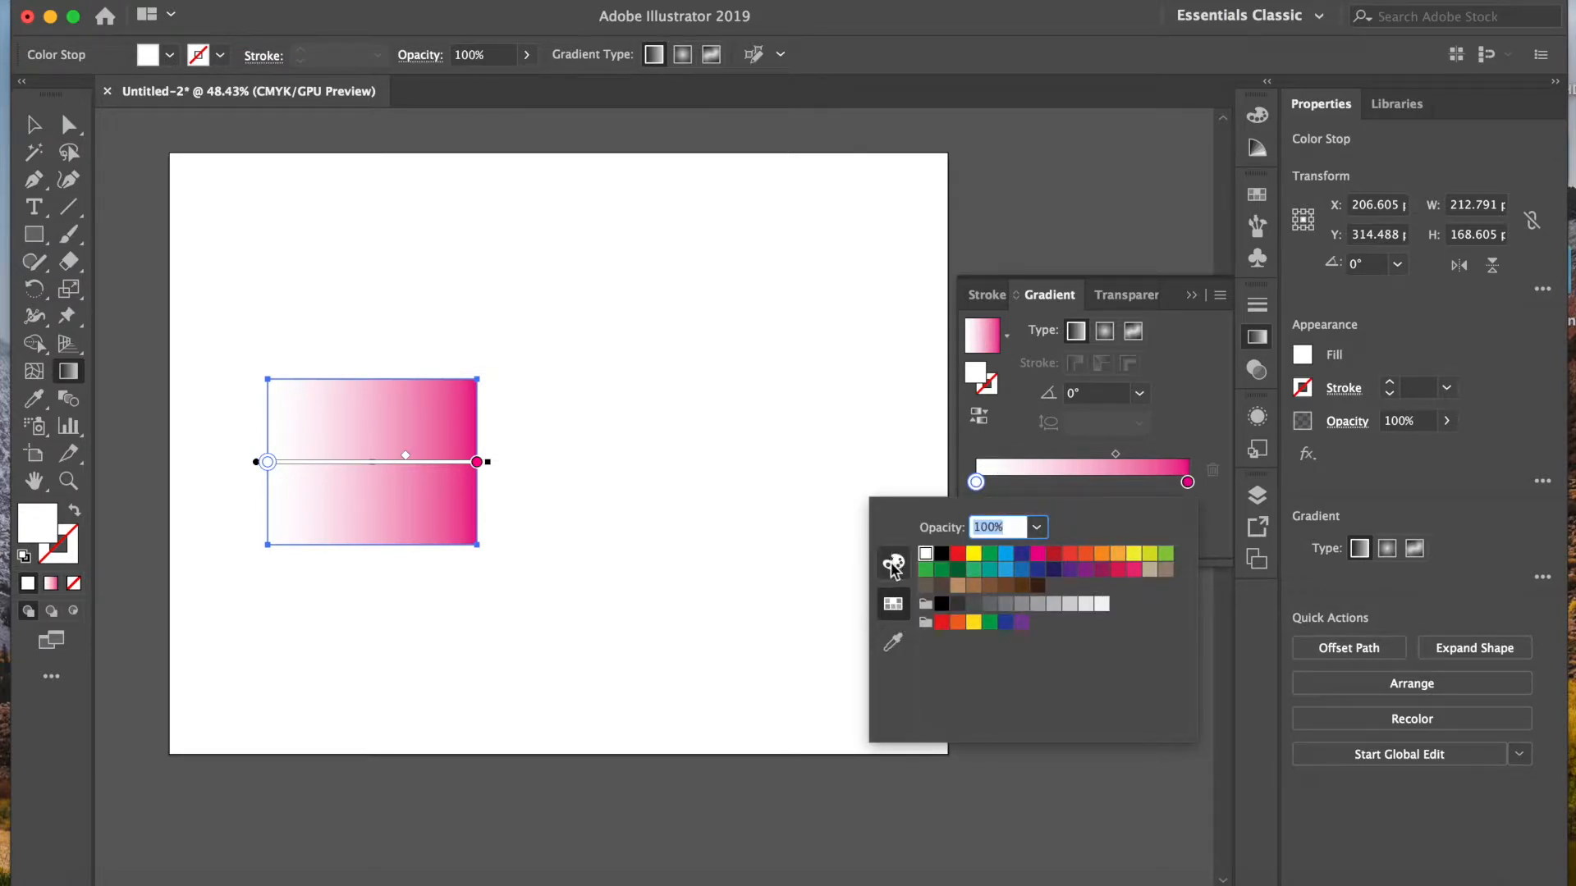
click(894, 566)
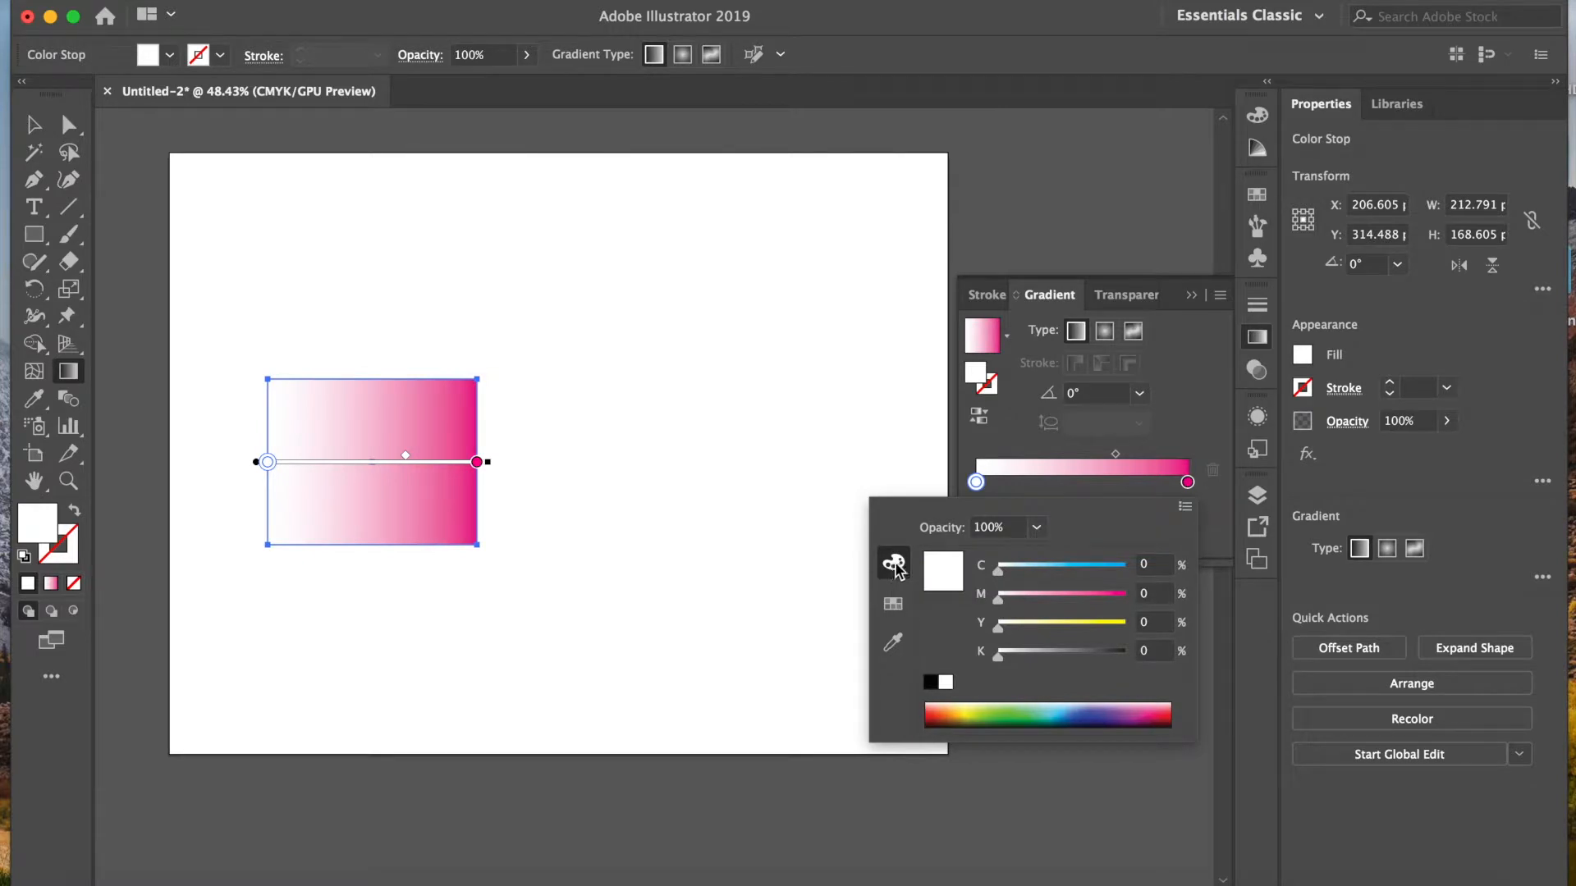
click(1185, 509)
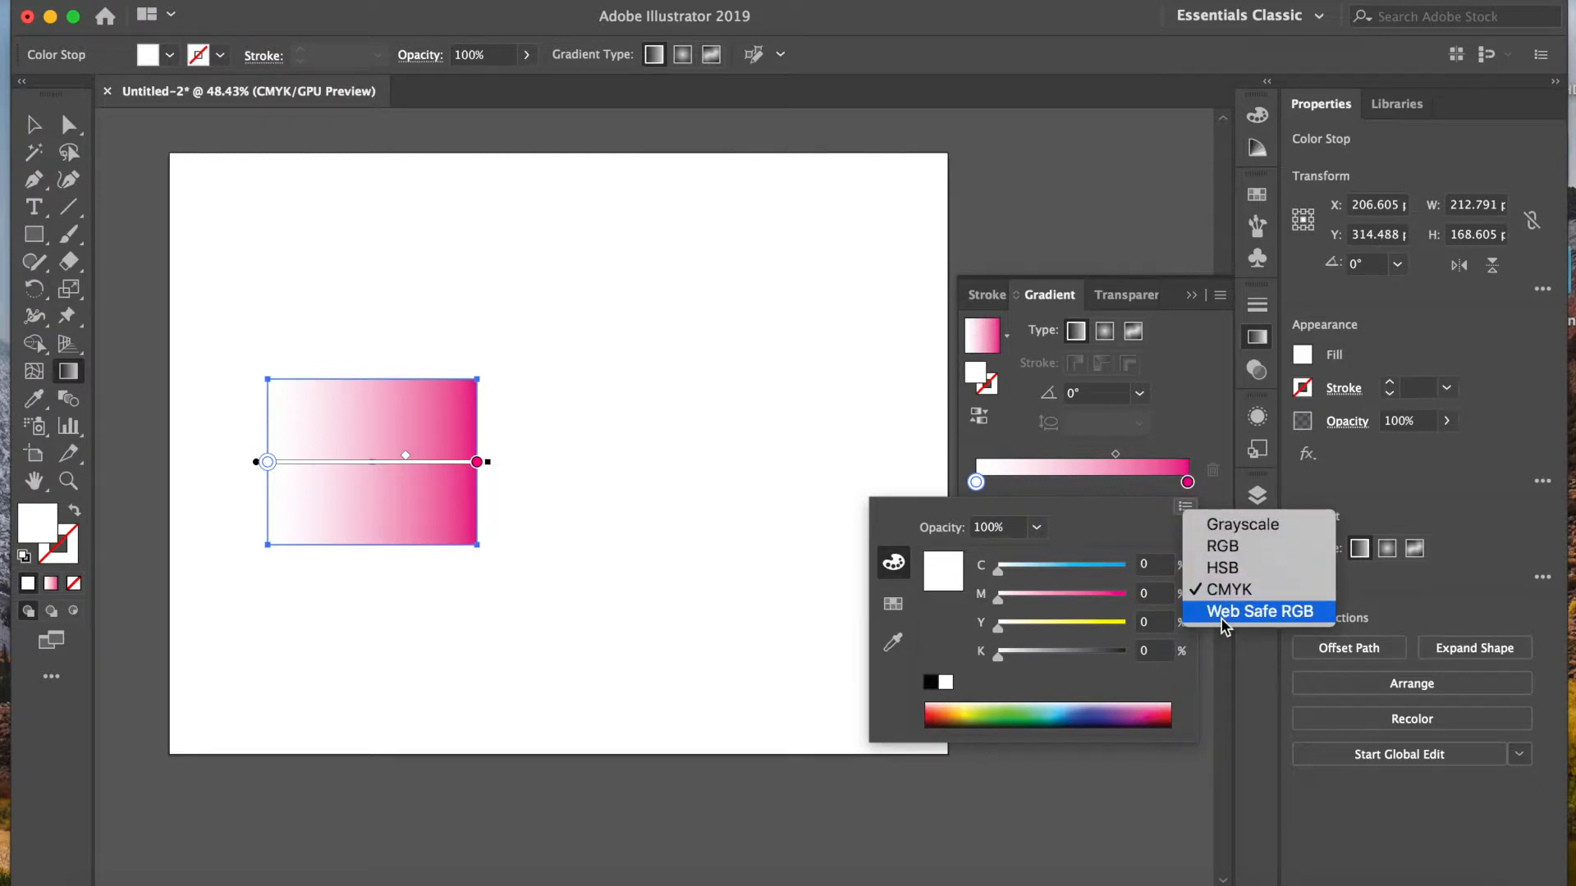
click(1149, 526)
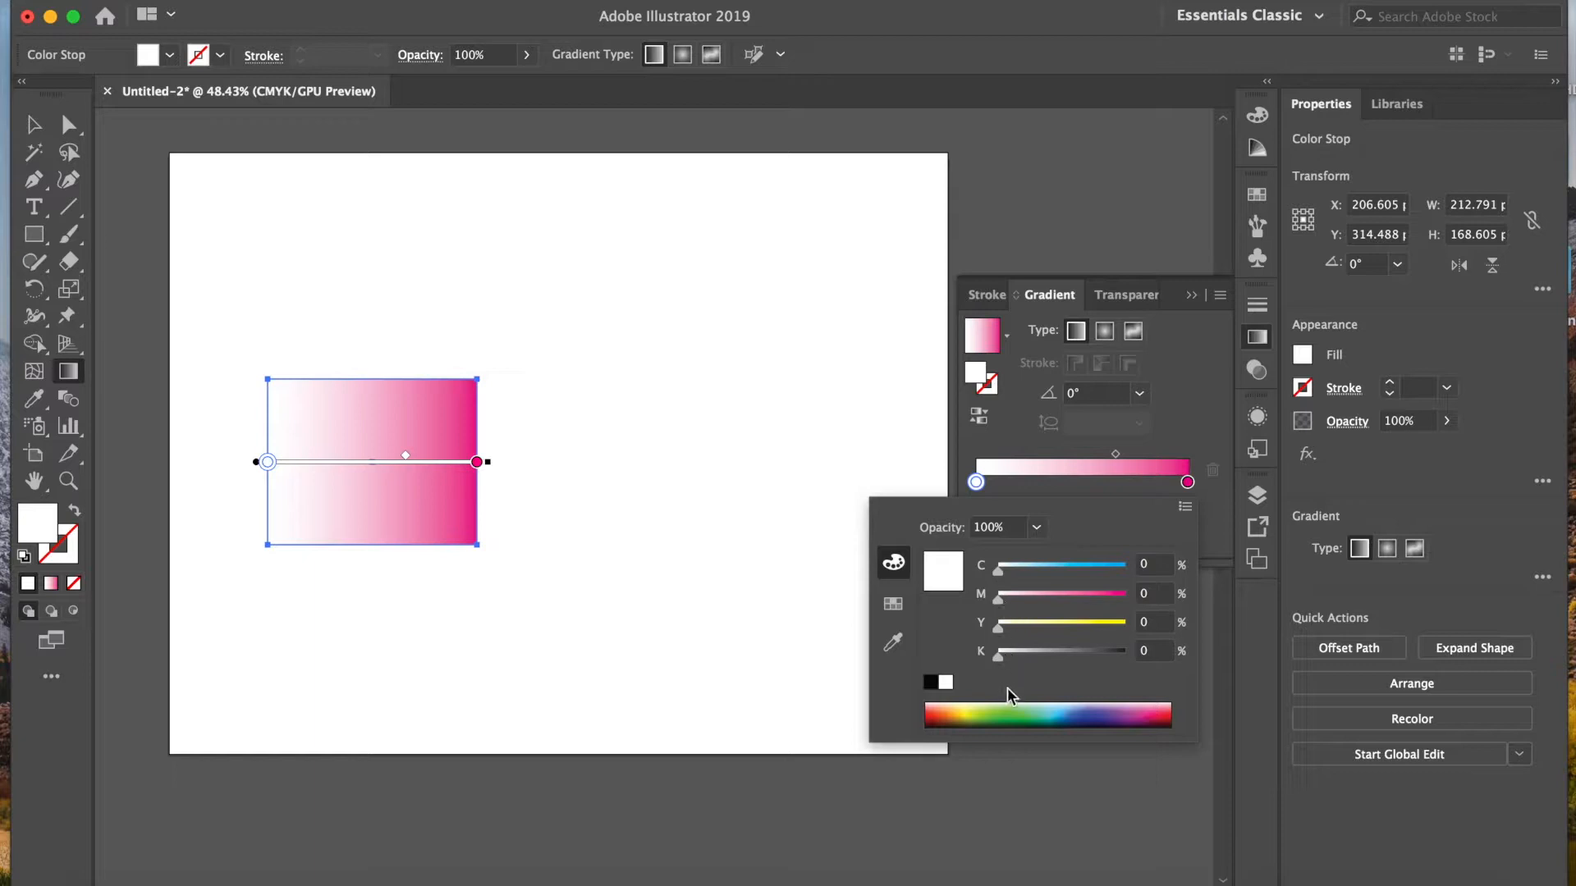
drag(998, 598, 1030, 603)
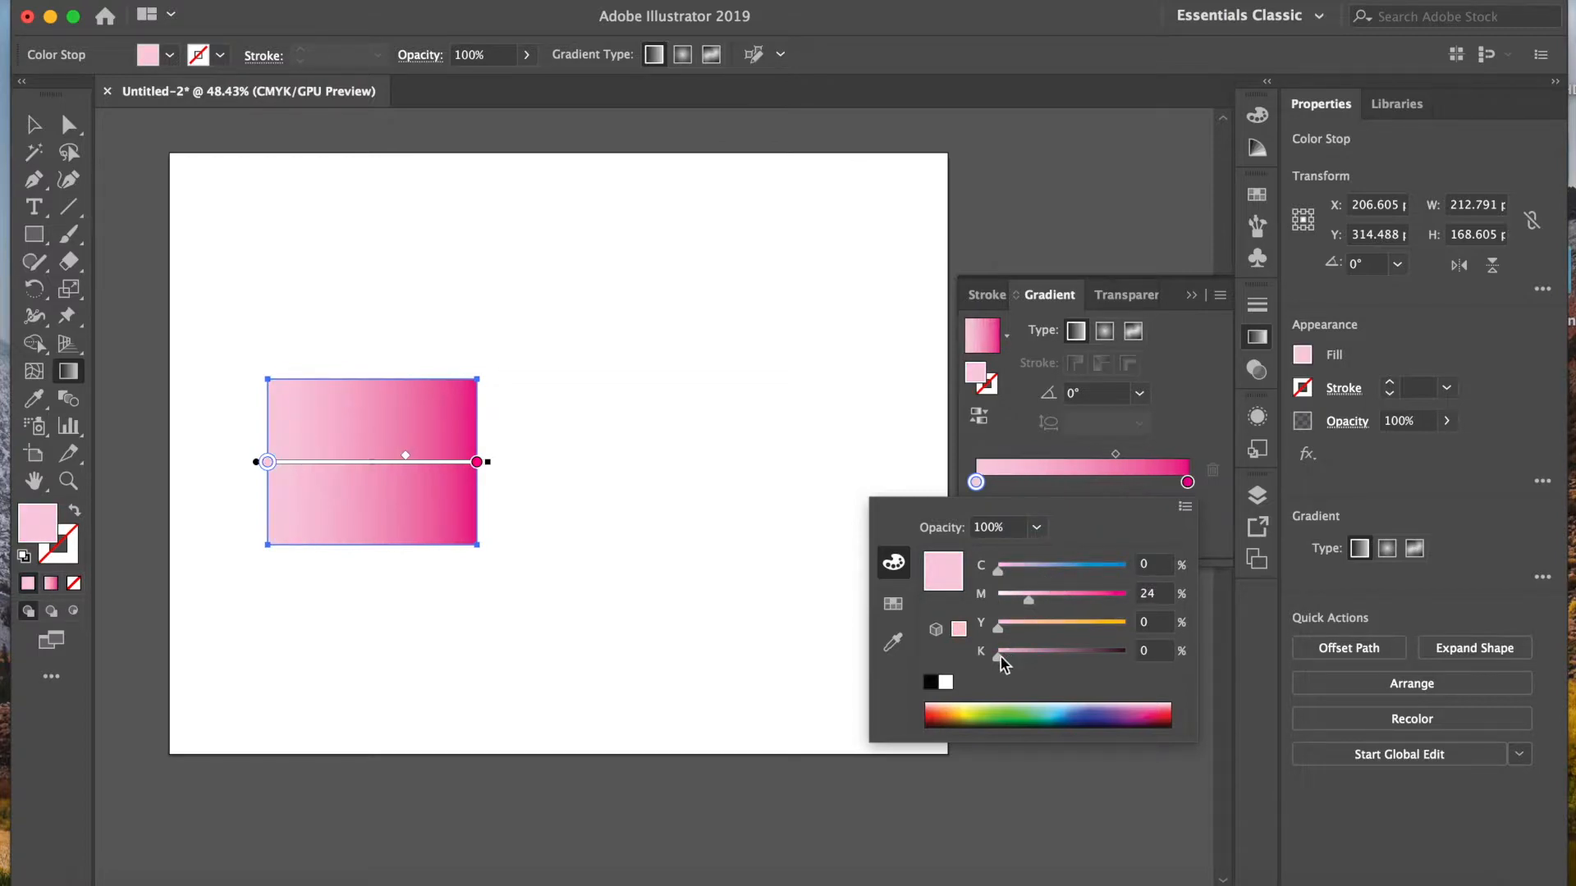
drag(998, 656, 1059, 656)
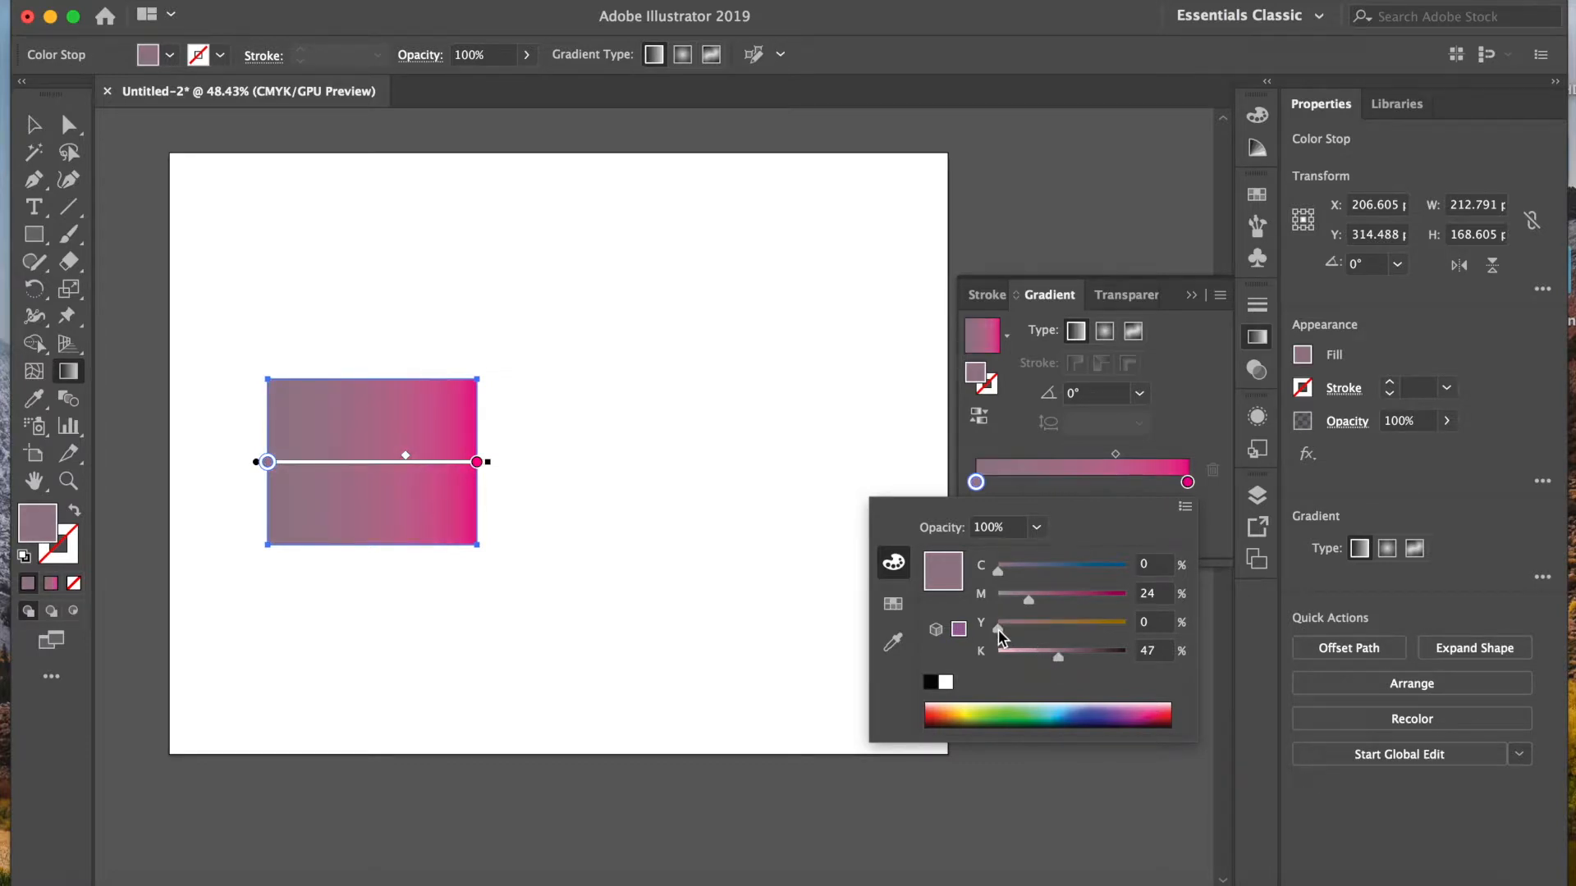
click(757, 515)
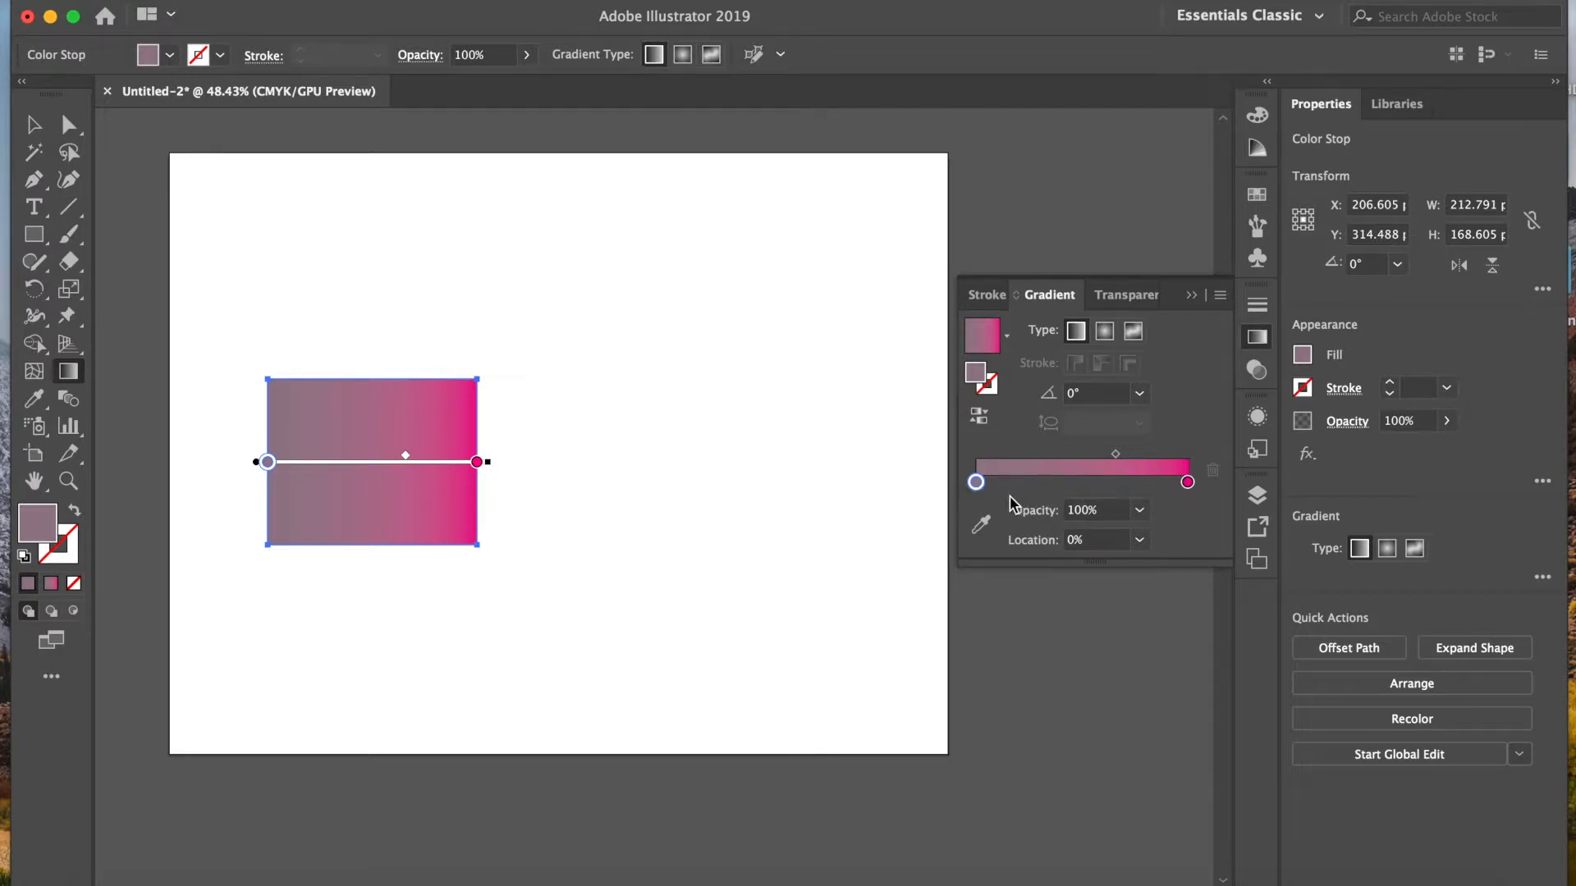
Step: Change the gradient's magenta end stop to a dark navy blue sampled from the colour spectrum
click(1188, 484)
double_click(1186, 484)
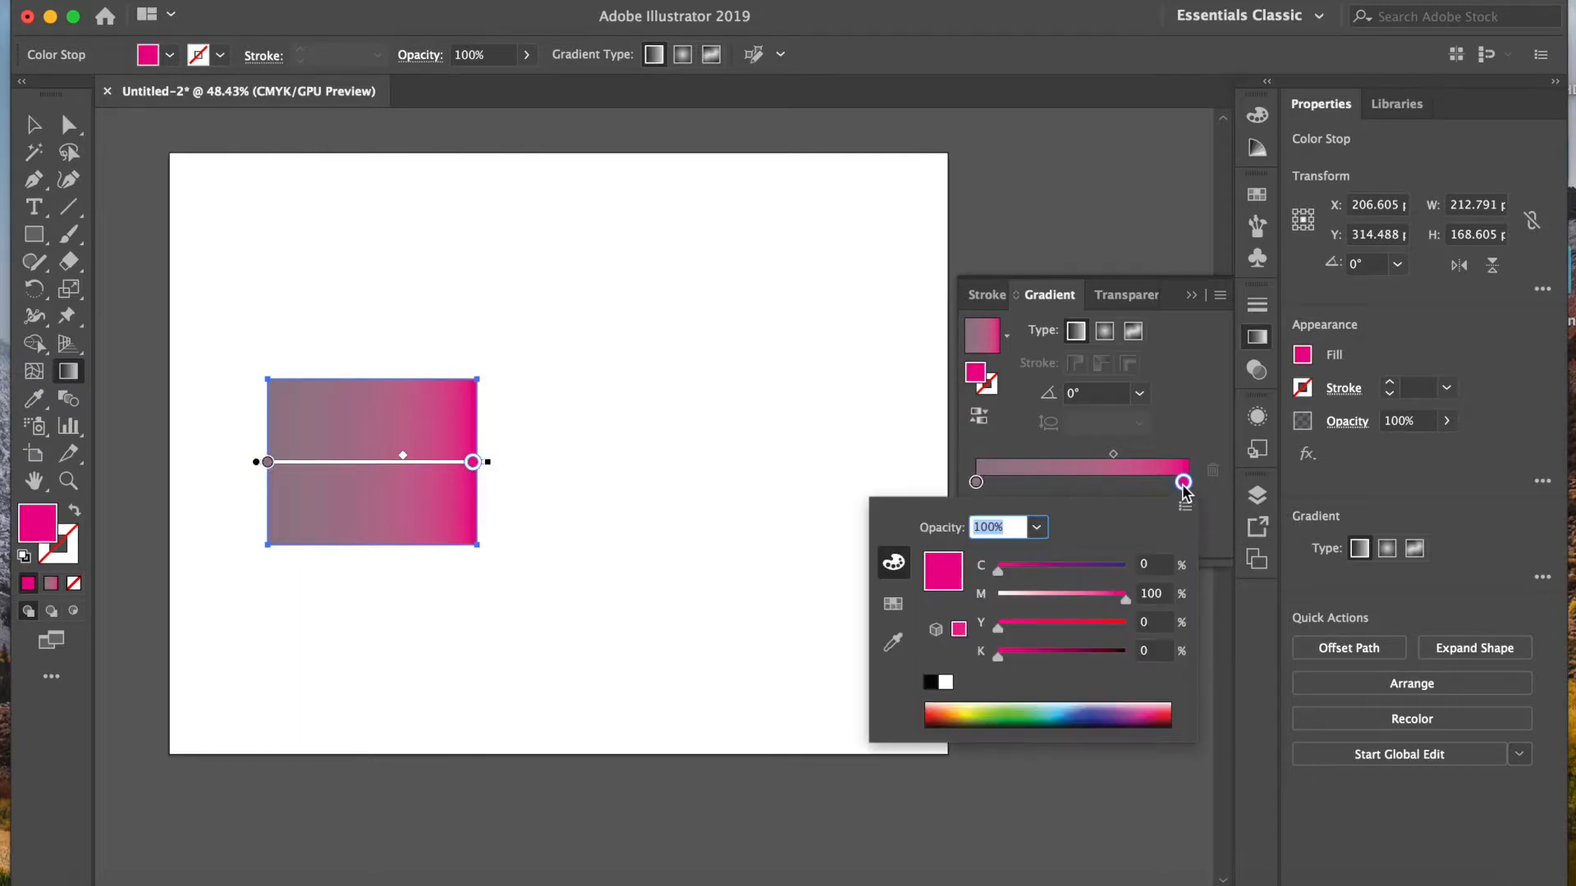
click(1081, 711)
click(1094, 713)
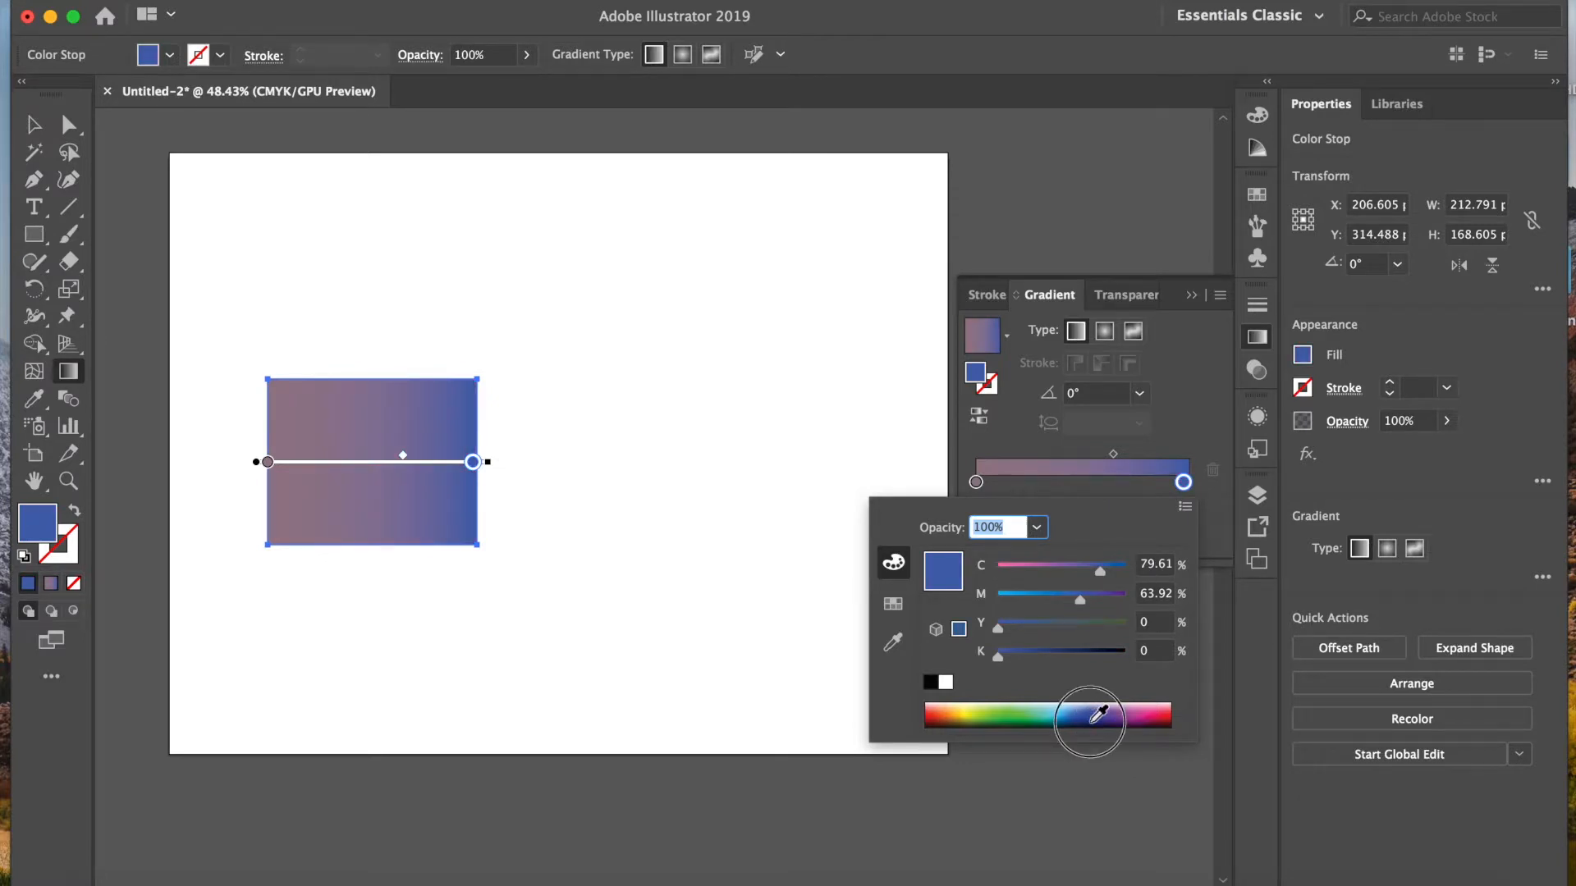
Step: Change the gradient's start stop to an orange sampled from the colour spectrum, about 35% magenta and 99% yellow
click(977, 484)
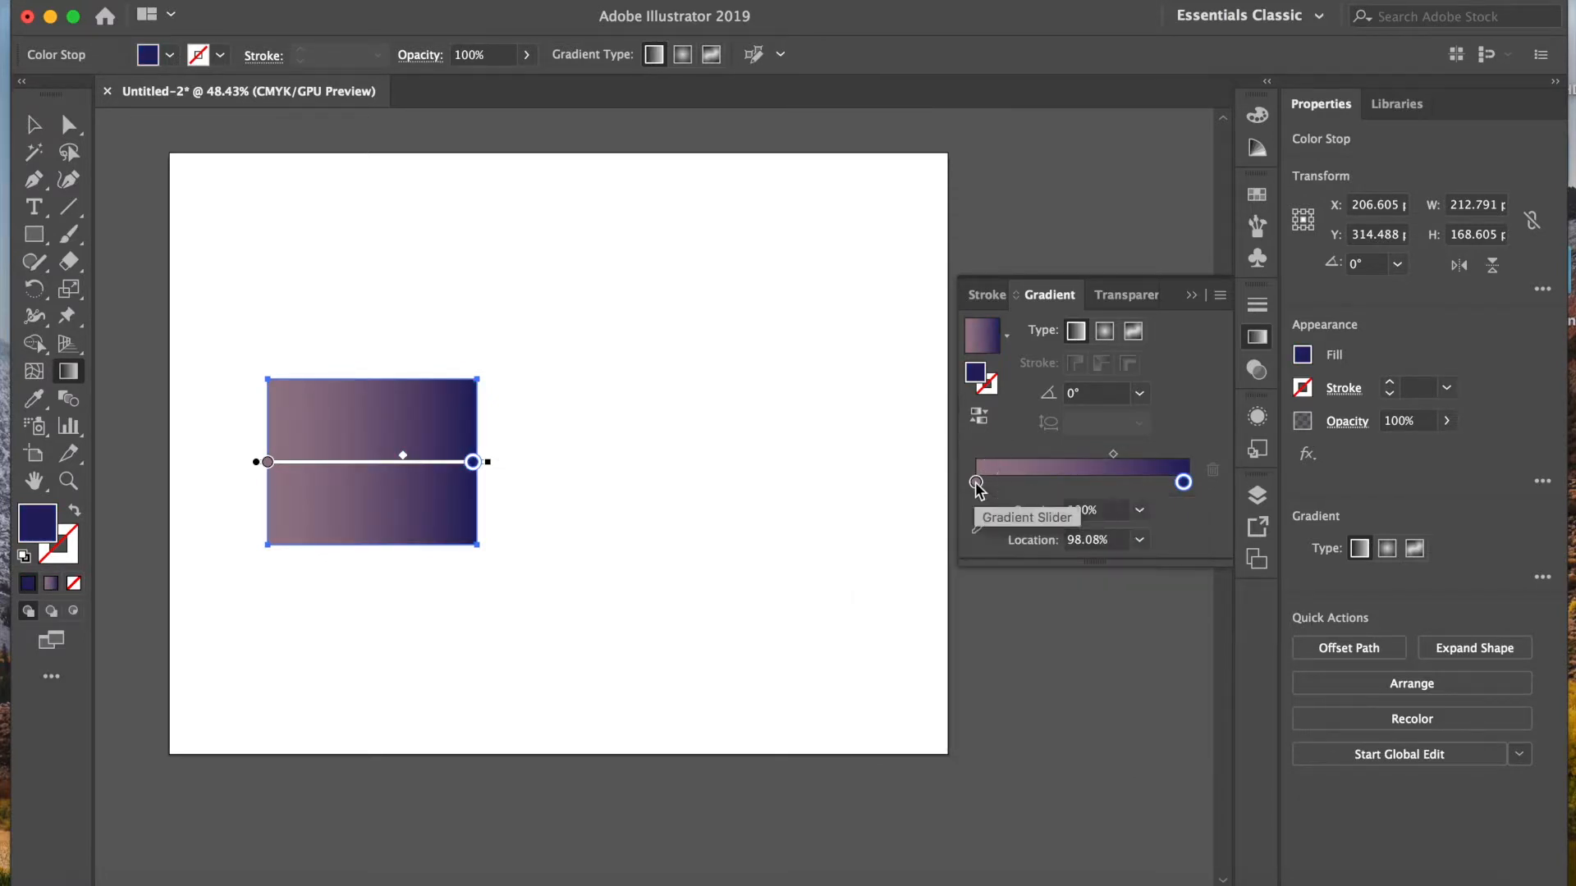
double_click(977, 483)
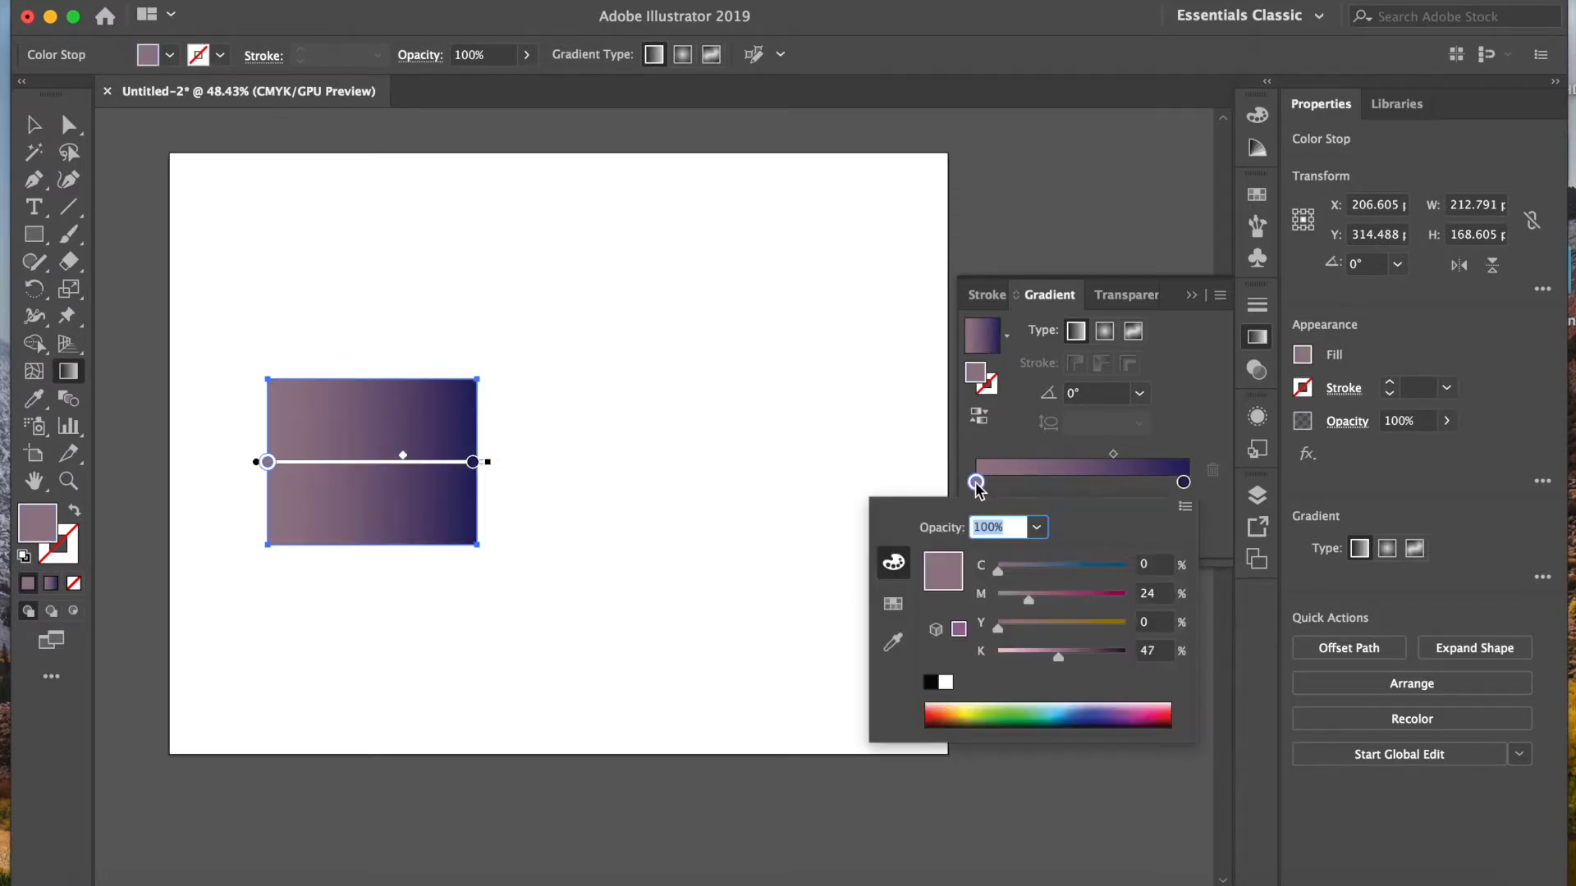
click(956, 710)
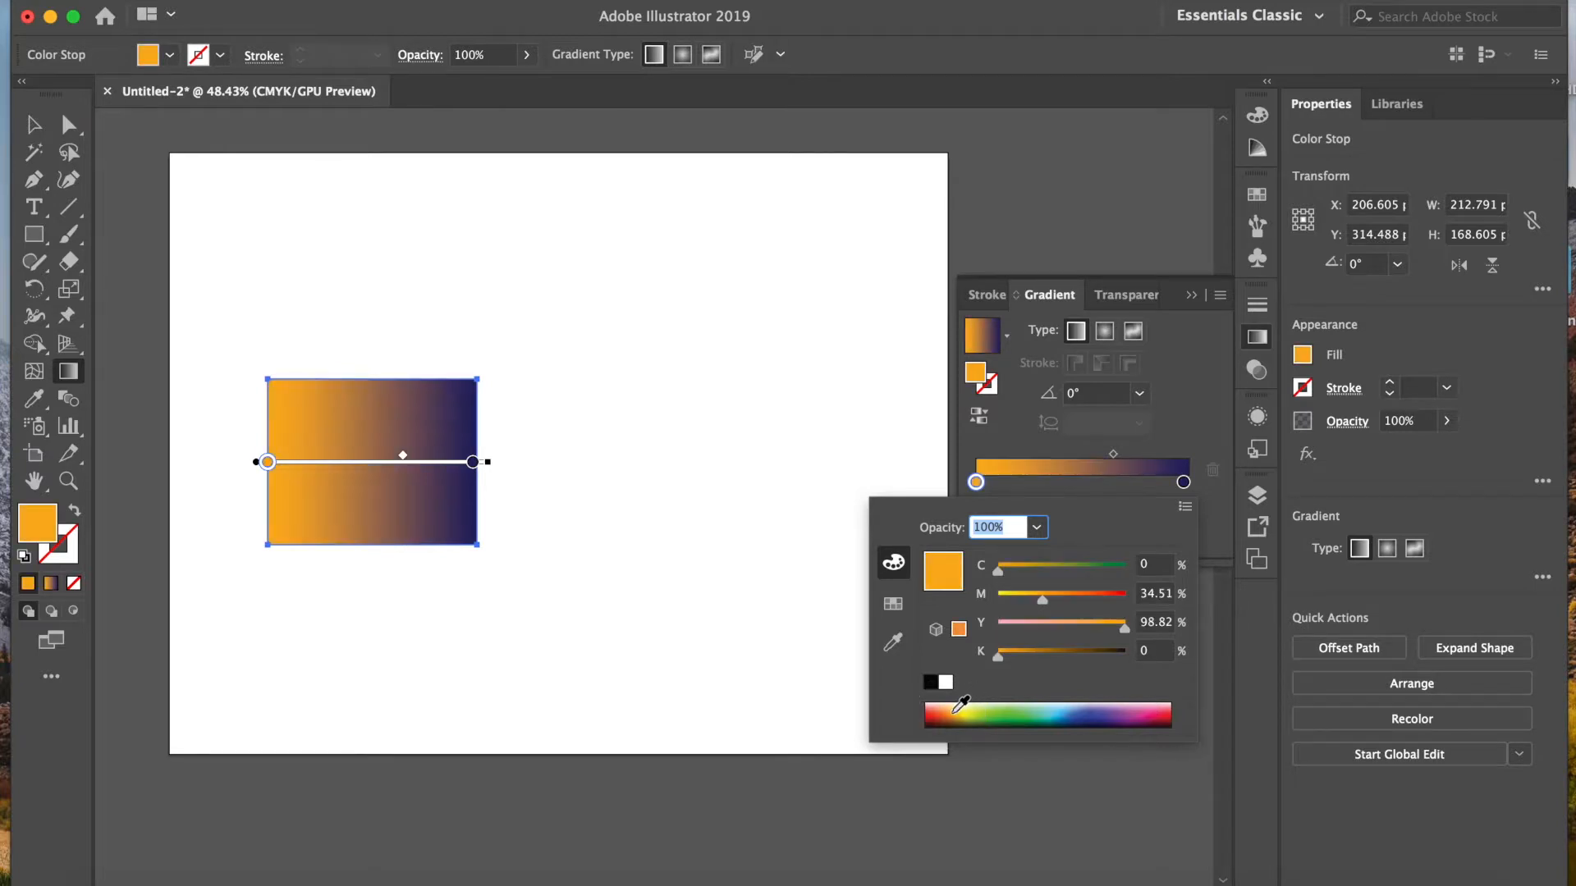
click(1105, 488)
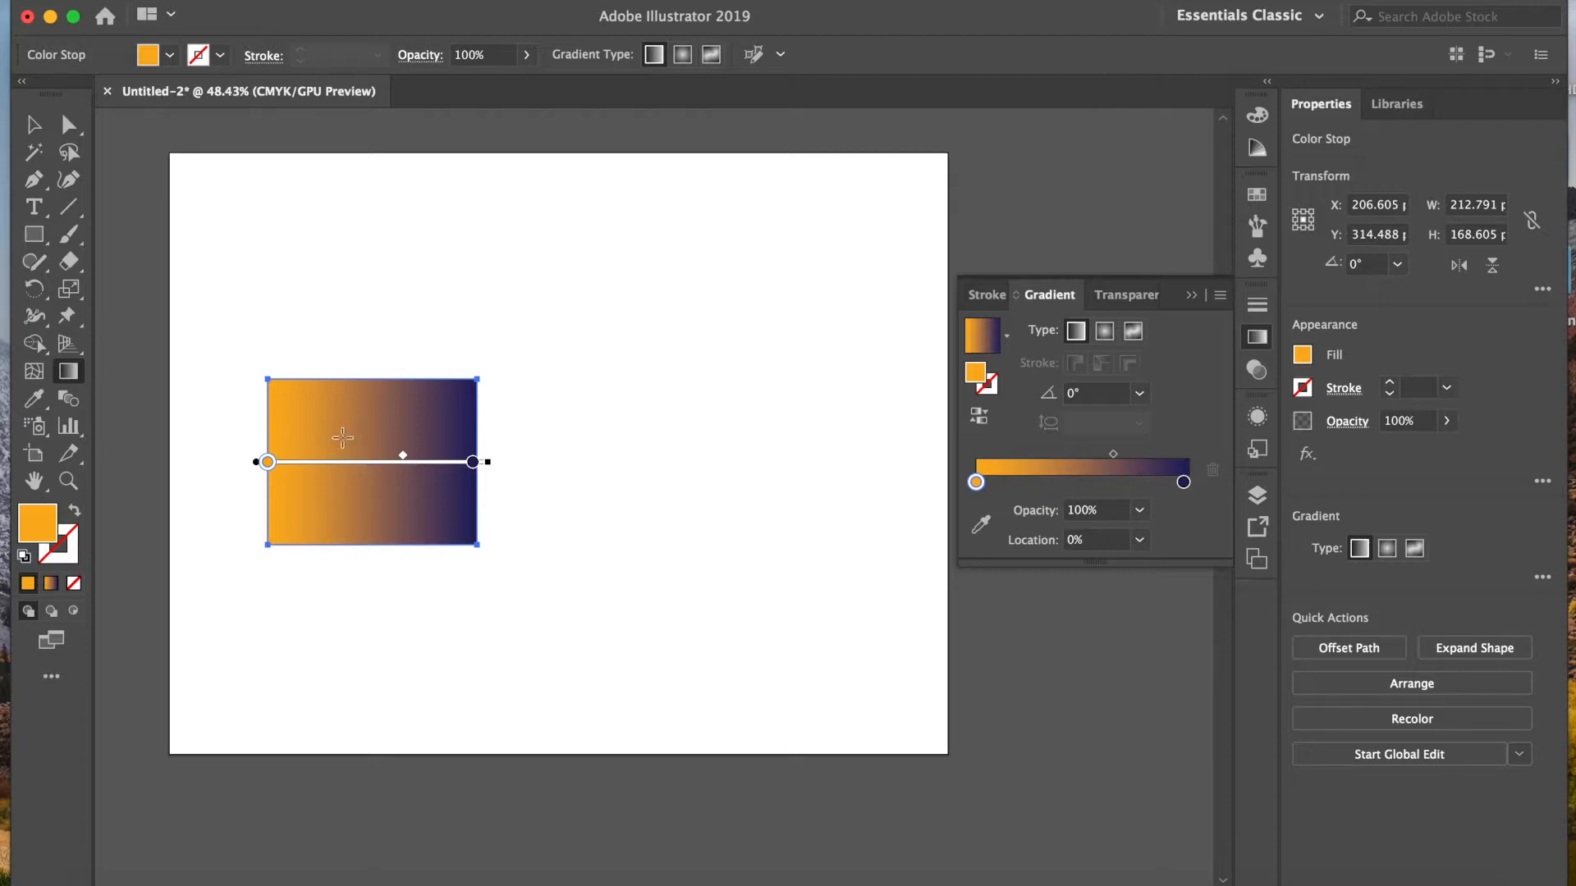
Step: Add a colour stop at about 37% along the gradient and recolour it tan with 17% magenta and 55% yellow
click(344, 464)
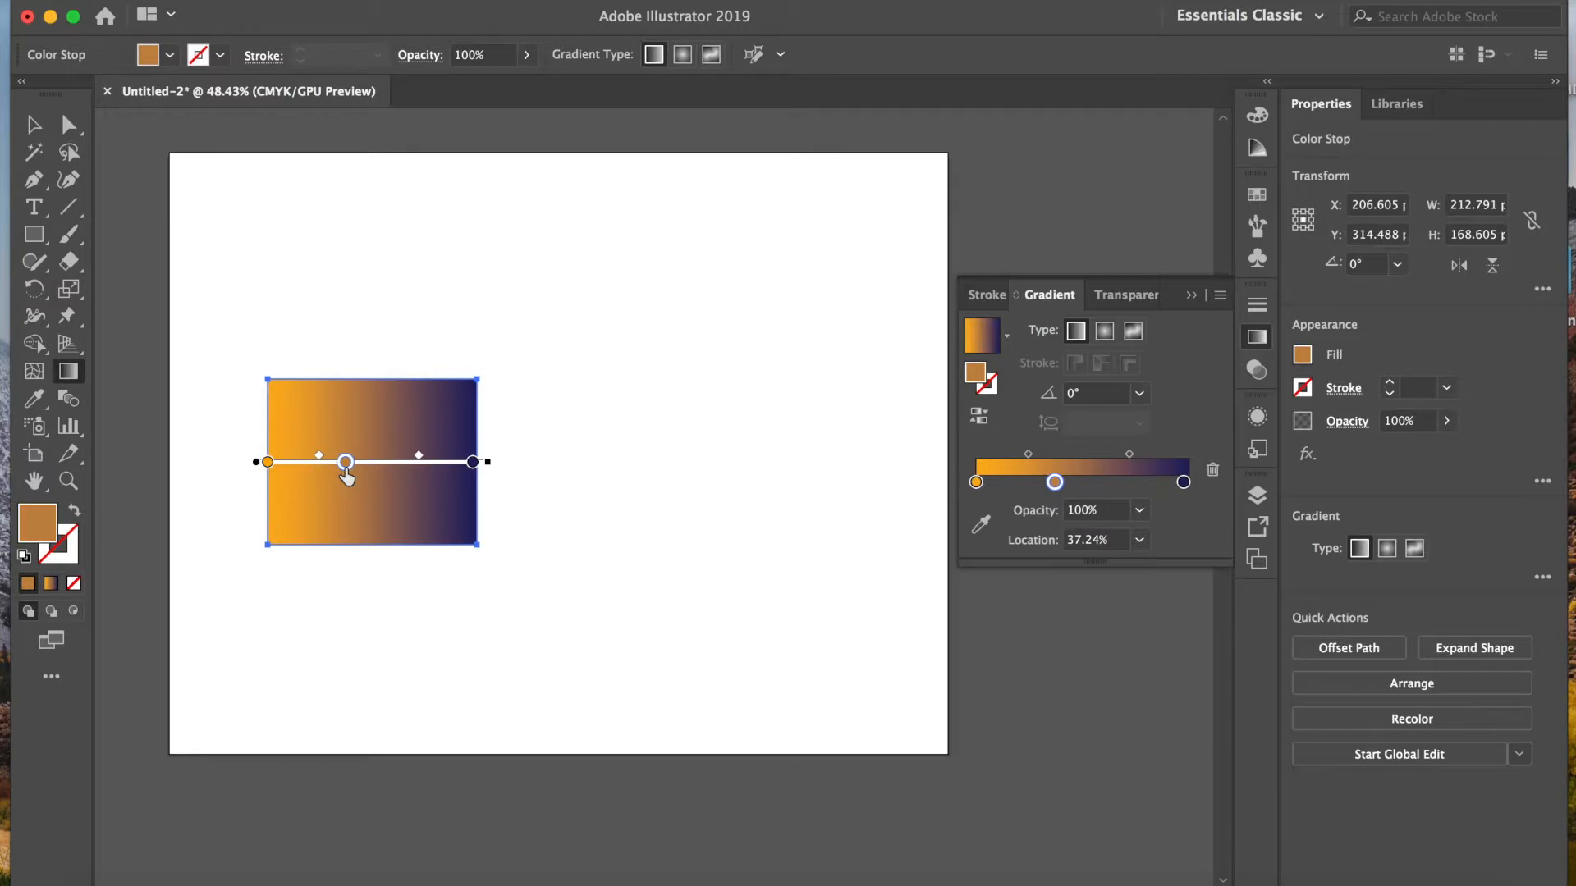
double_click(344, 465)
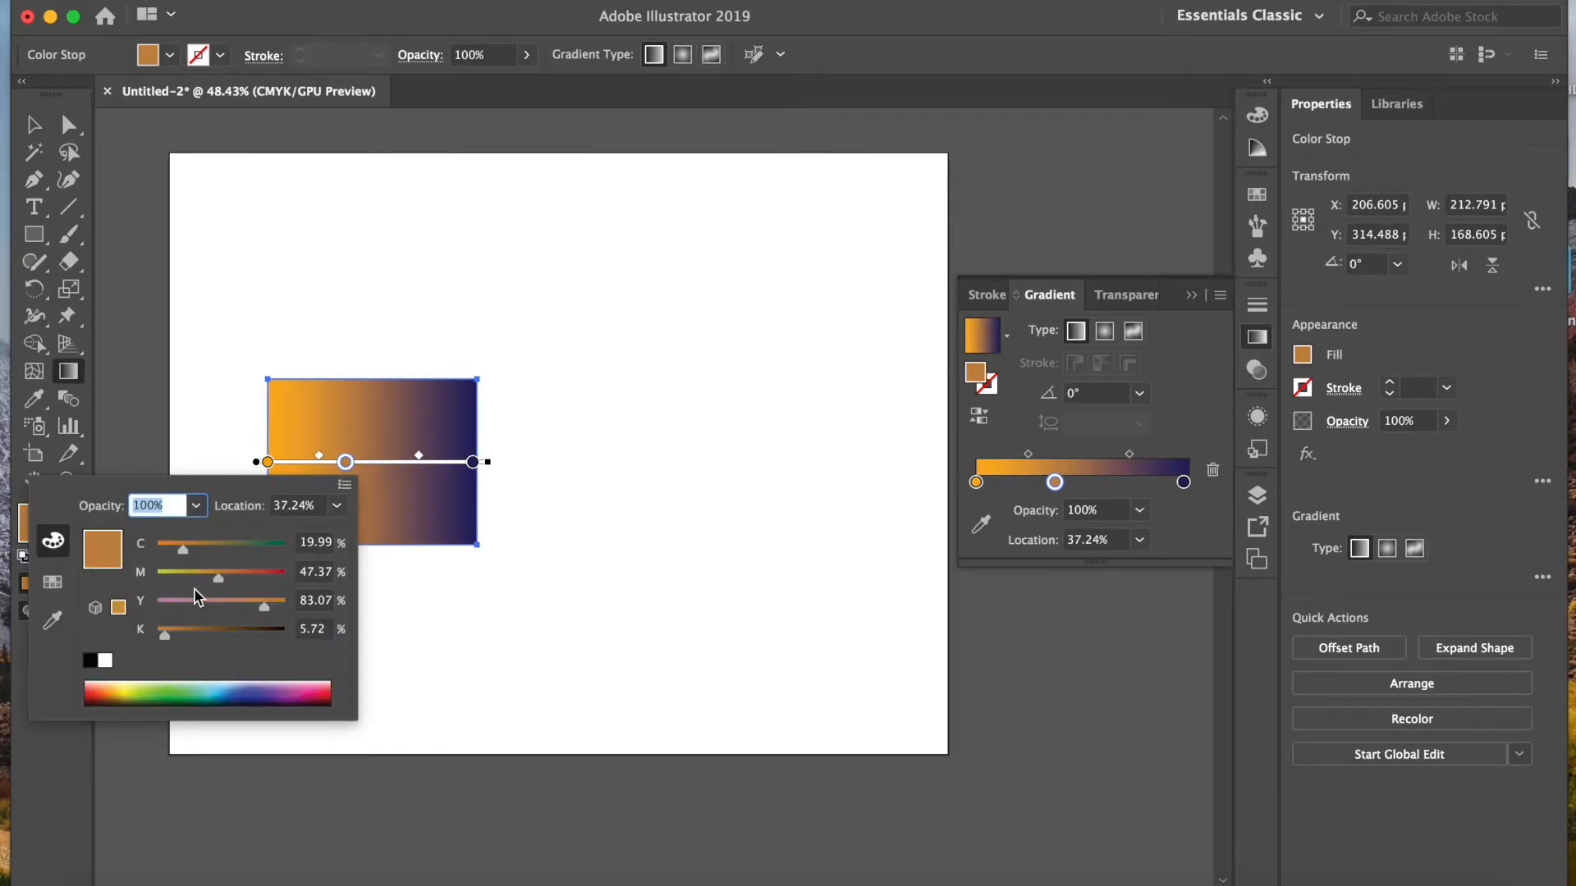
drag(264, 607, 179, 588)
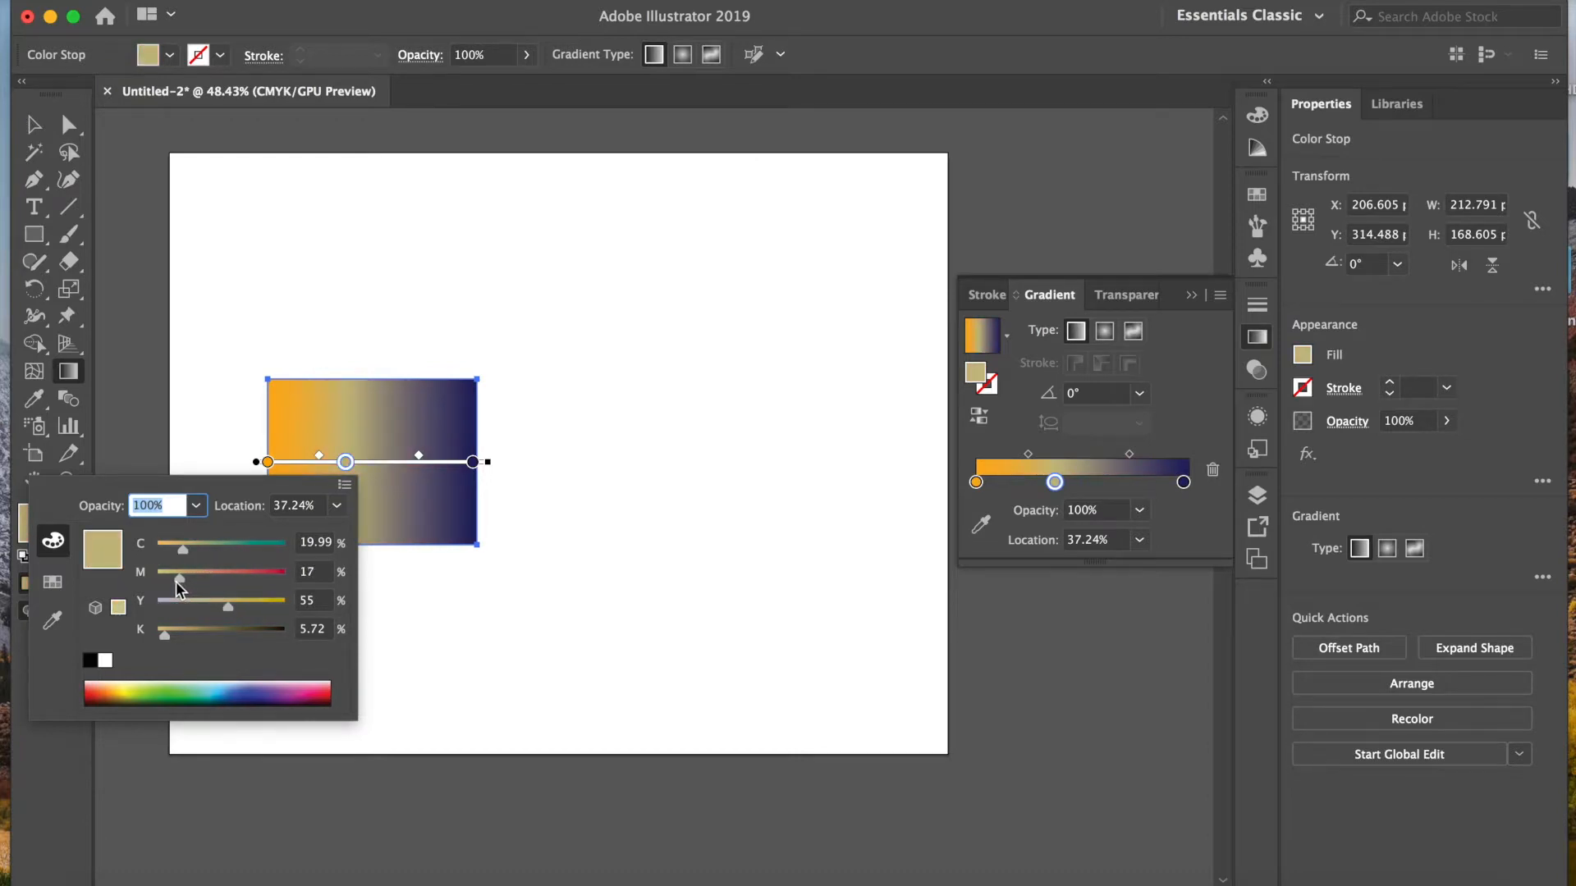
click(406, 507)
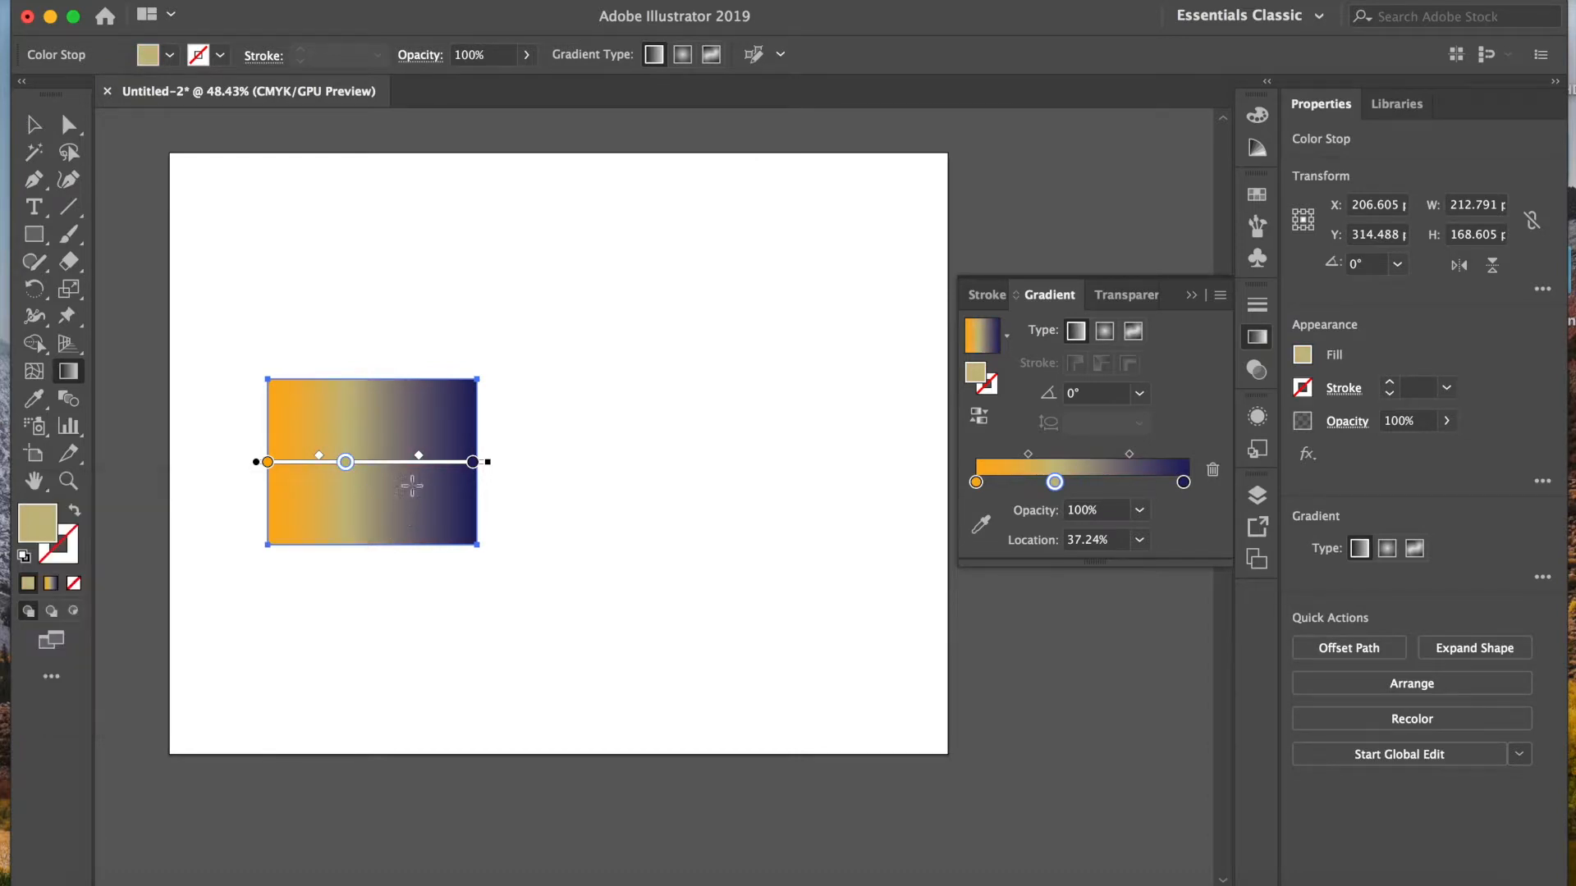
Step: Add a teal stop with 31% magenta at about 73% along the gradient, and shift the midpoint before it toward the navy end
click(420, 462)
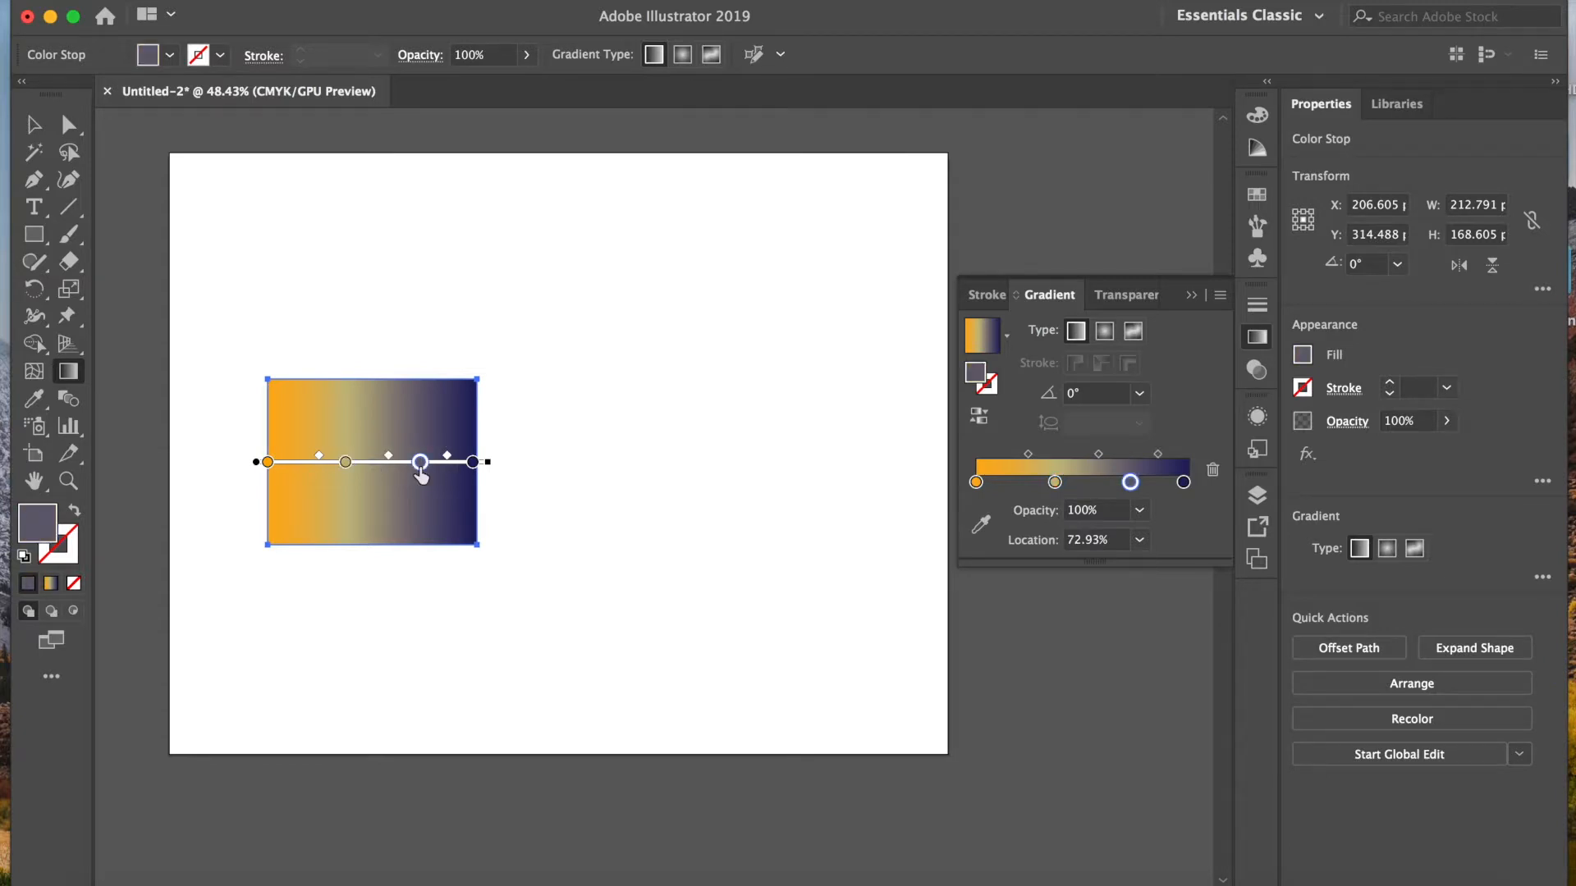
double_click(420, 462)
drag(305, 579, 273, 580)
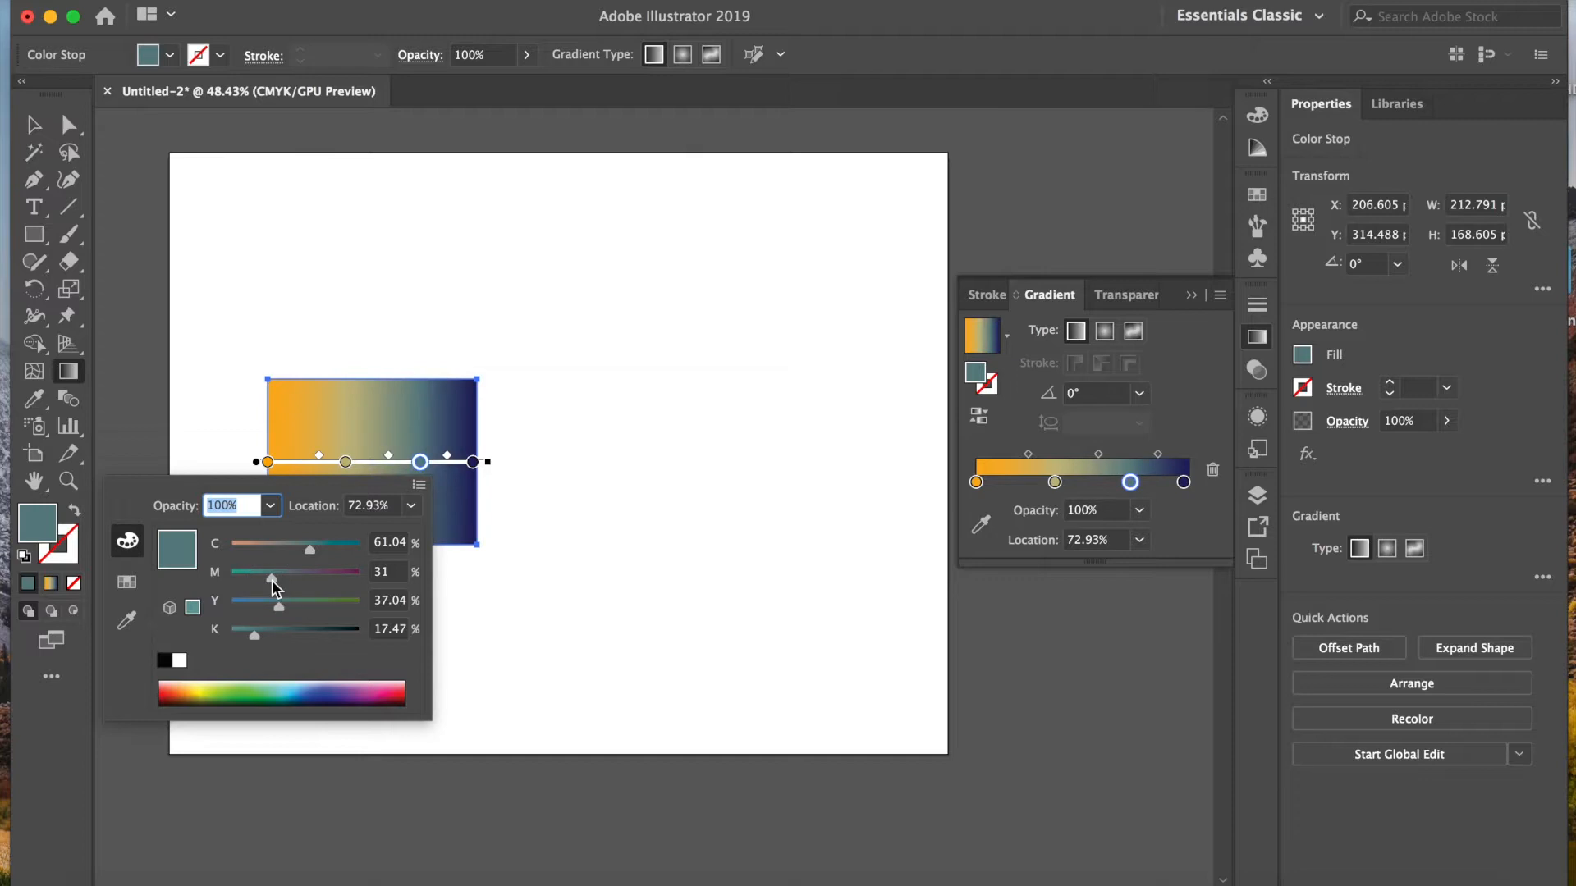
click(311, 551)
drag(311, 552, 319, 557)
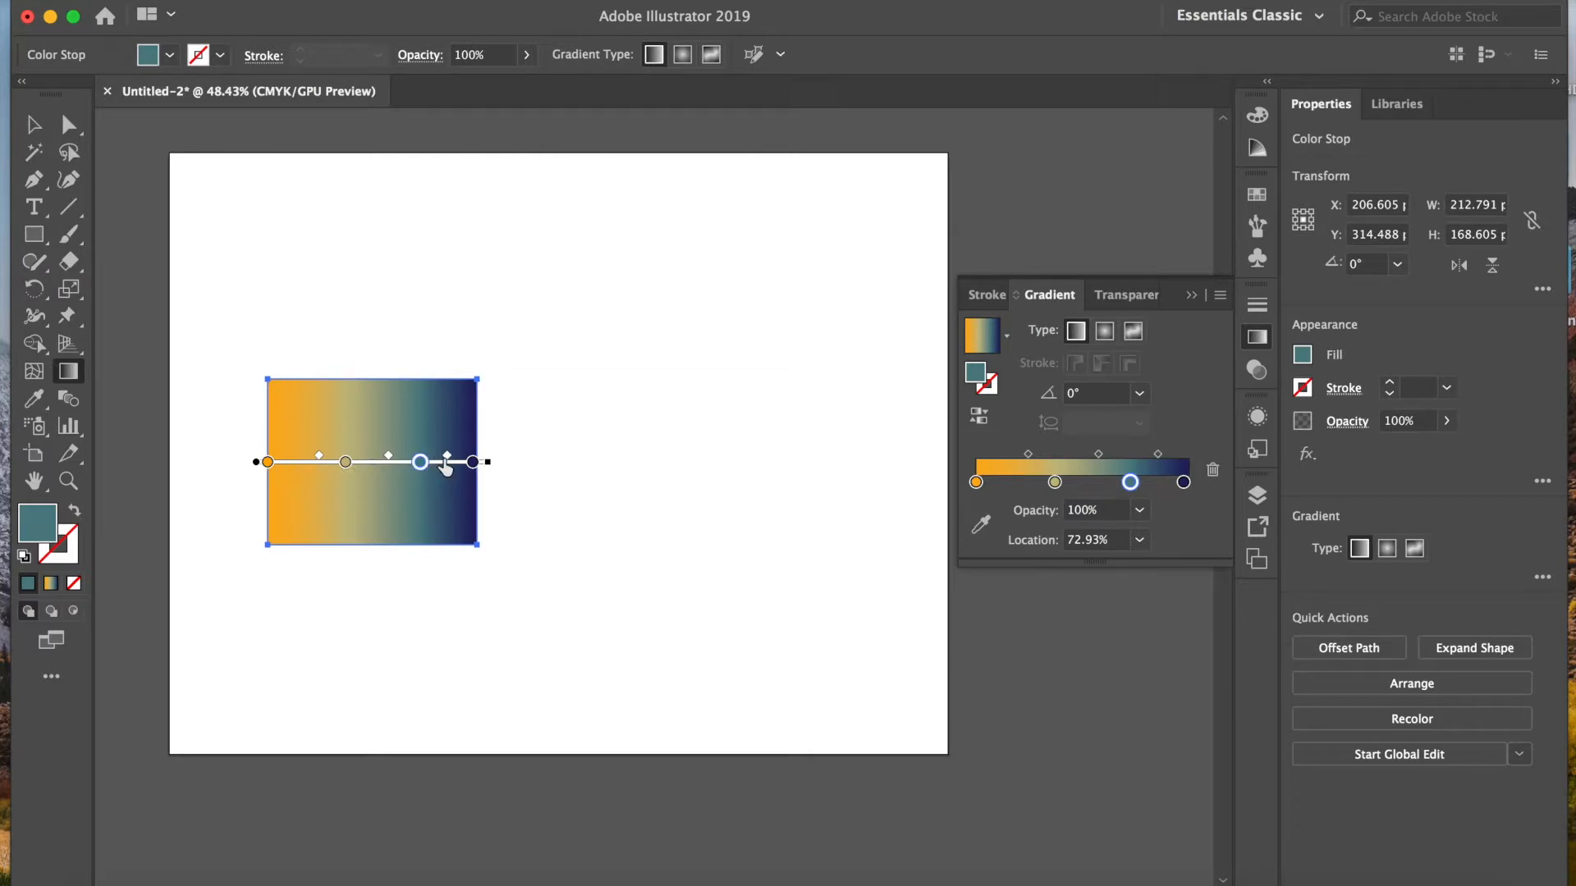
mouse_move(389, 456)
mouse_down()
mouse_move(369, 455)
mouse_move(402, 456)
mouse_up()
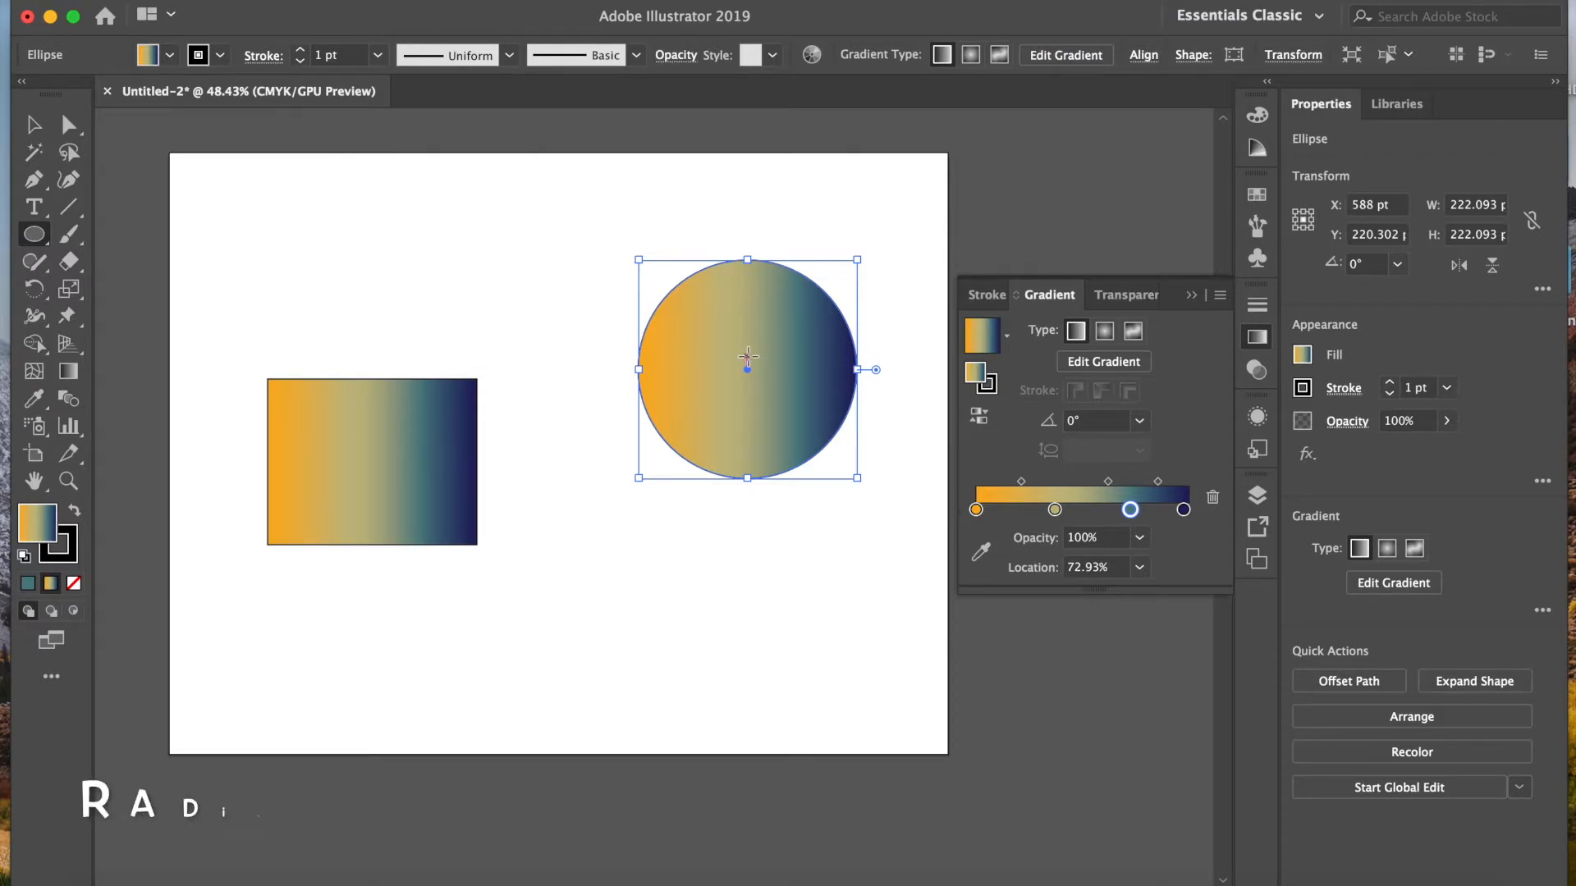
Step: Apply a radial gradient to the circle and shift its orange focal point toward the circle's upper-right edge
click(1105, 331)
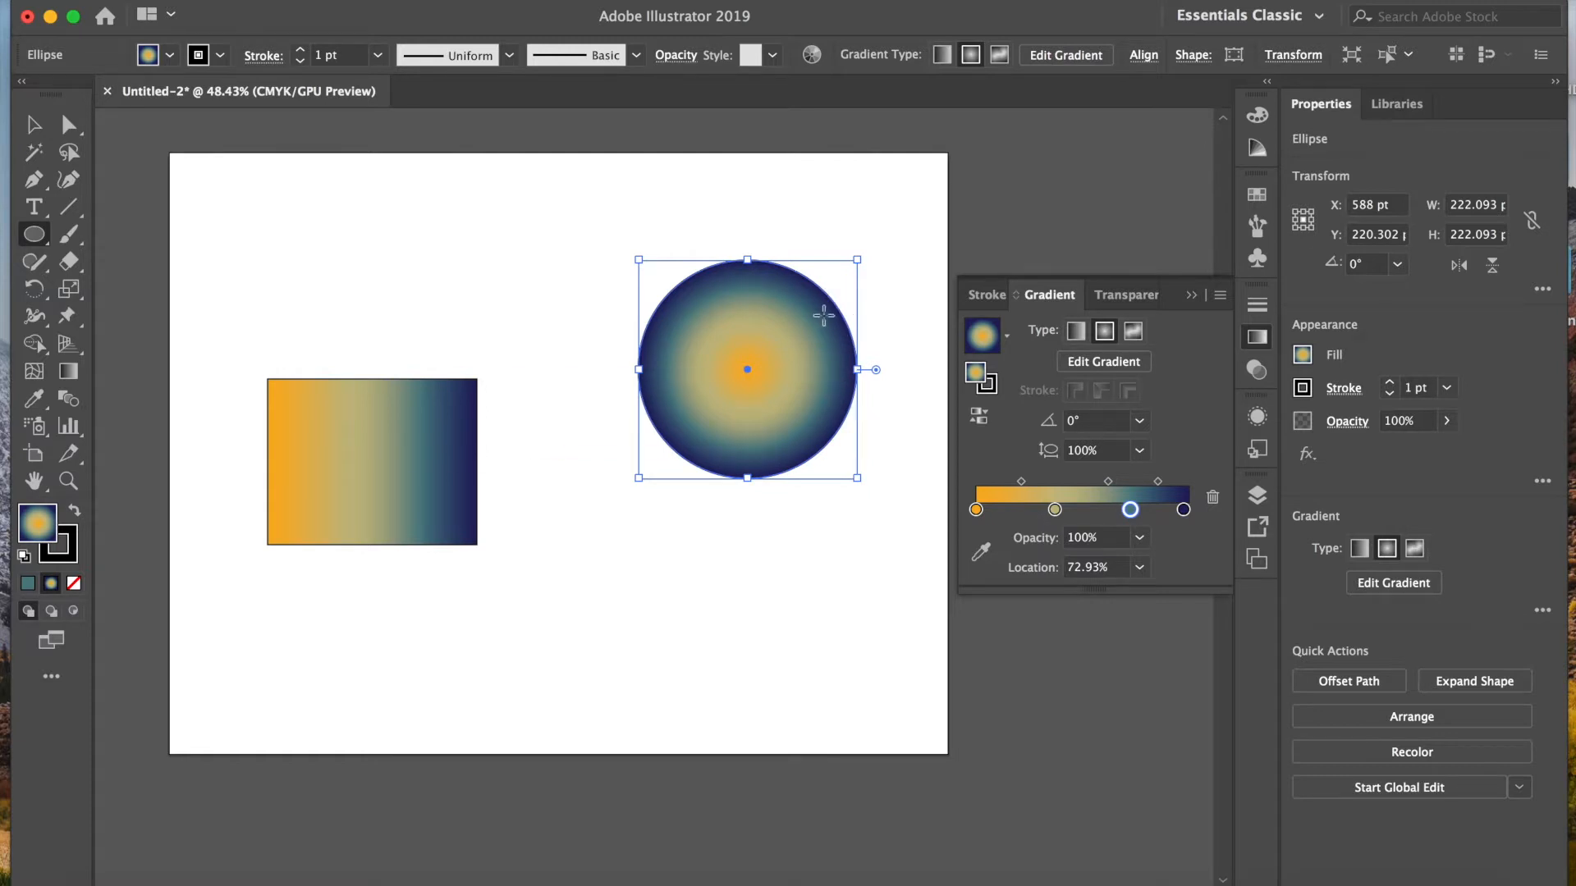
click(70, 370)
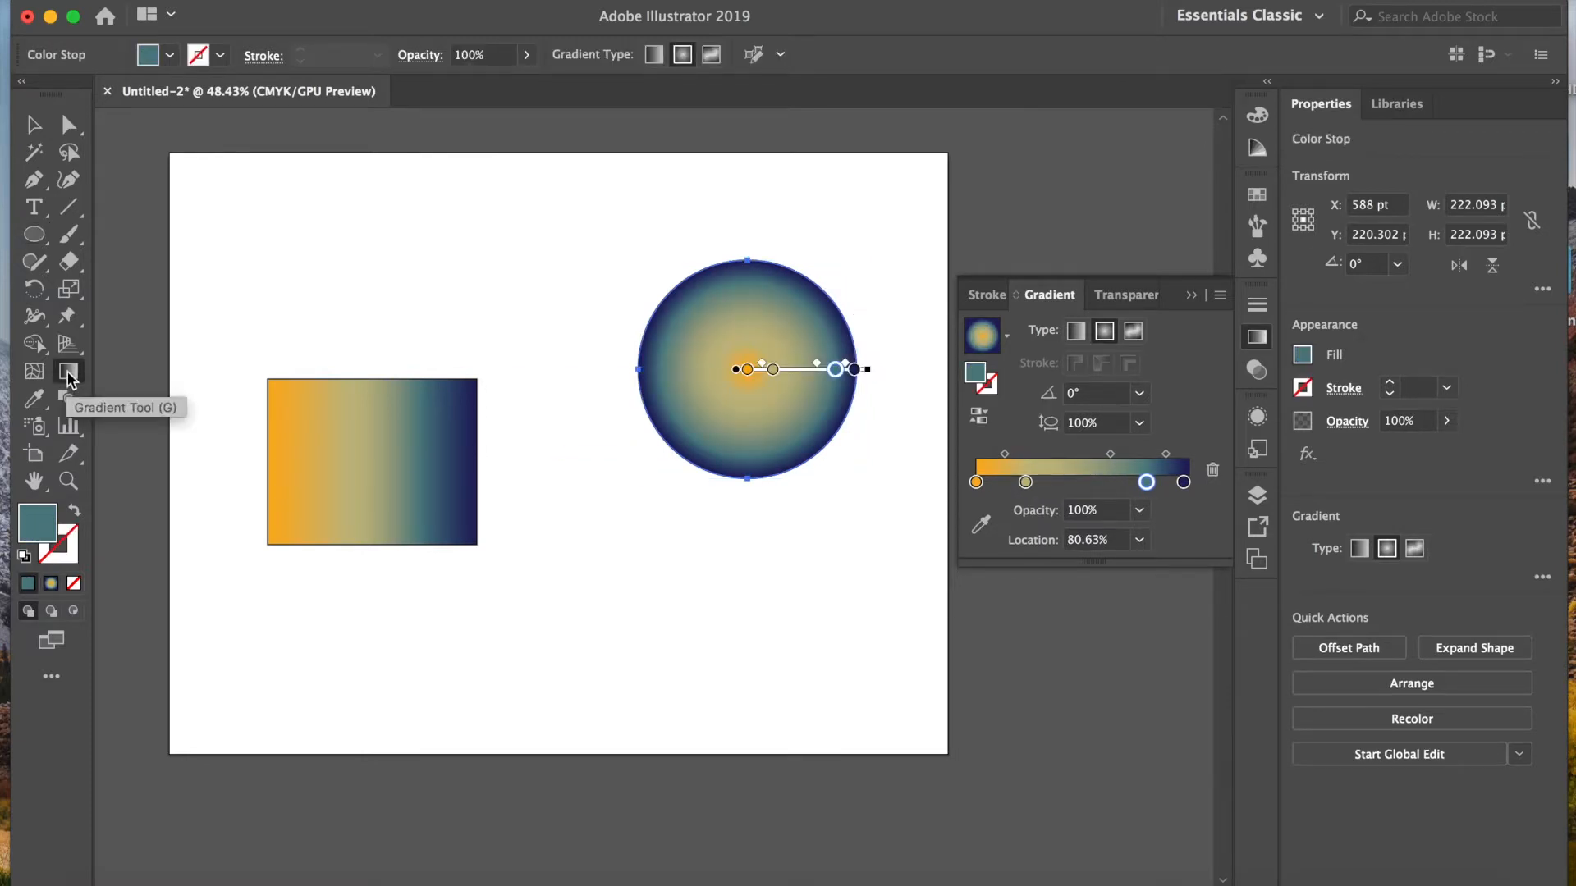
drag(748, 369, 751, 370)
mouse_move(736, 369)
mouse_down()
mouse_move(810, 433)
mouse_move(830, 334)
mouse_move(759, 365)
mouse_move(820, 340)
mouse_up()
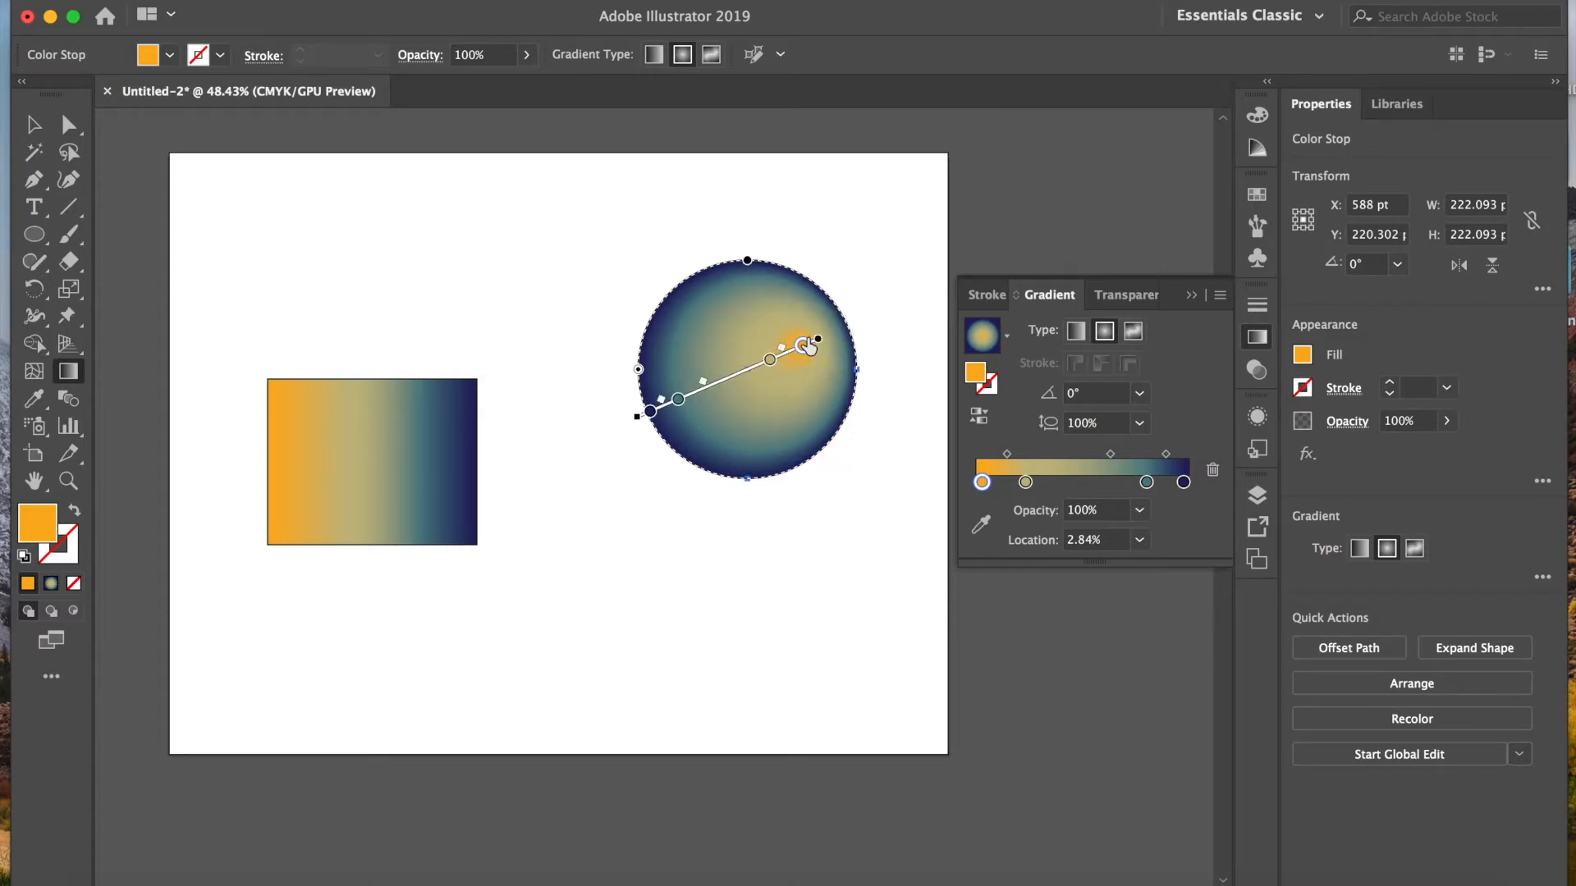
Step: Move the radial gradient's teal stop to about 62.5% and enlarge the gradient's extent beyond the circle's edge
drag(679, 400, 706, 387)
key(v)
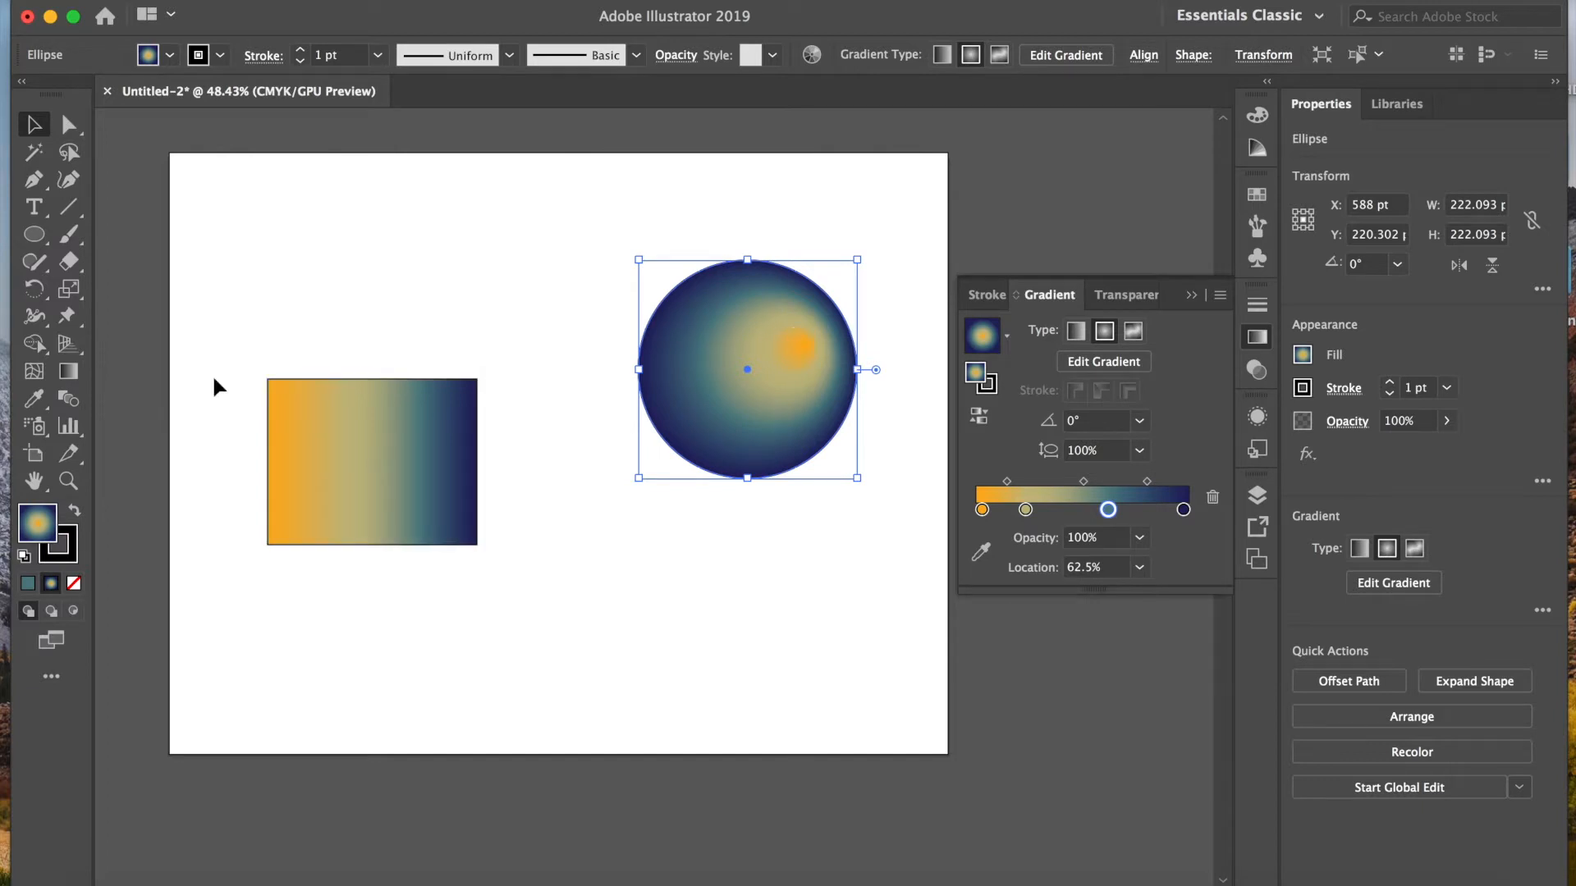
click(68, 371)
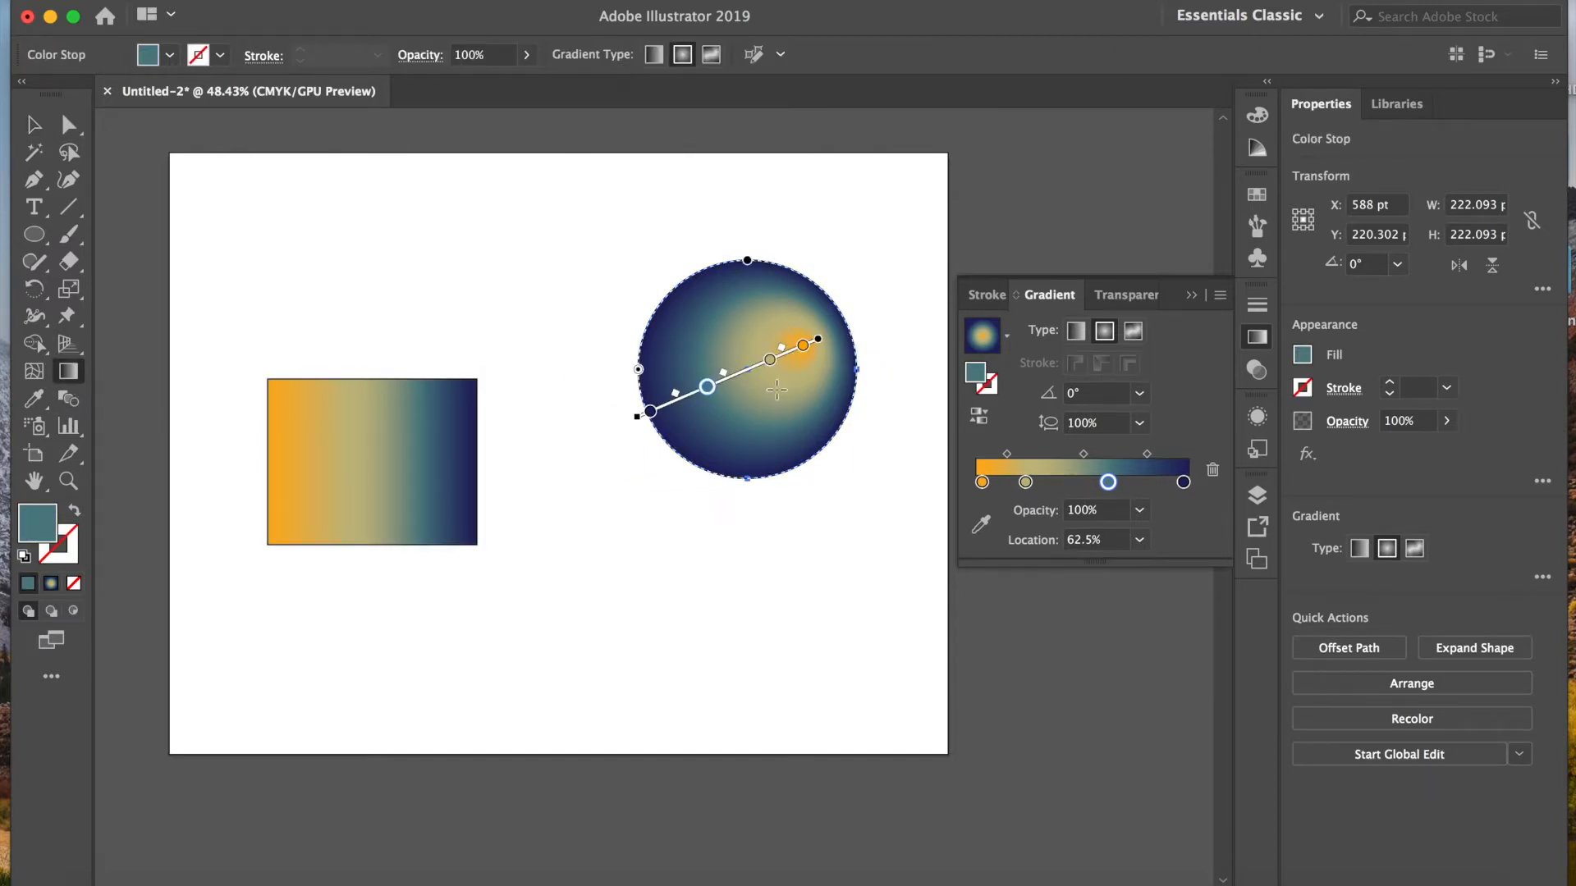
mouse_move(646, 361)
mouse_down()
mouse_move(520, 377)
mouse_move(533, 389)
mouse_move(594, 369)
mouse_up()
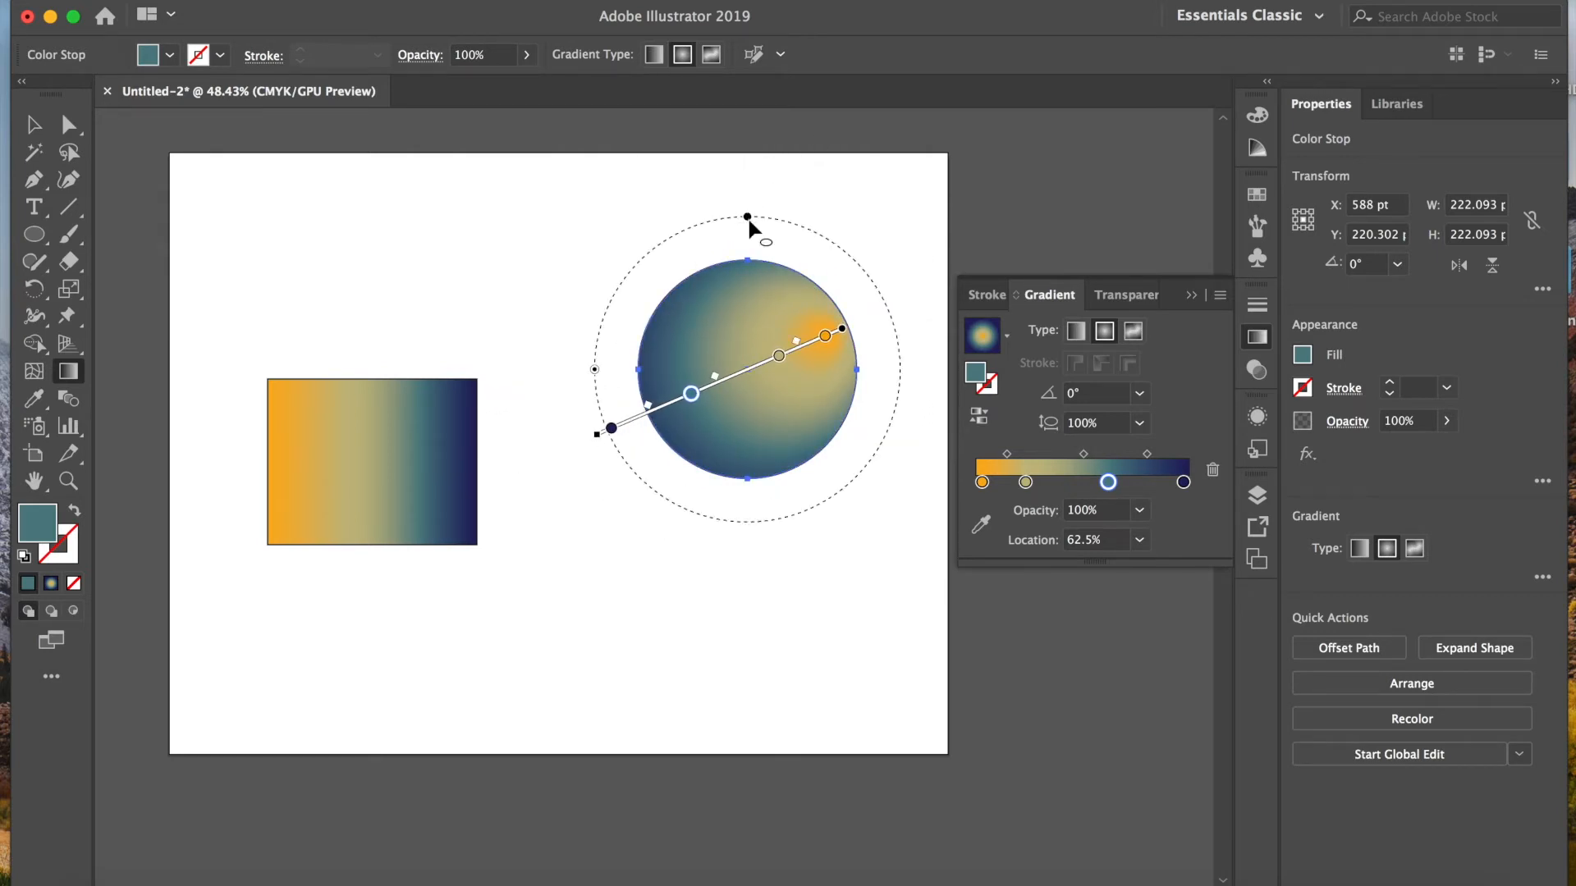
Step: Flatten the circle's radial gradient to an aspect ratio of about 66.5% and rotate it so the highlight slants toward the upper right
drag(747, 217, 707, 269)
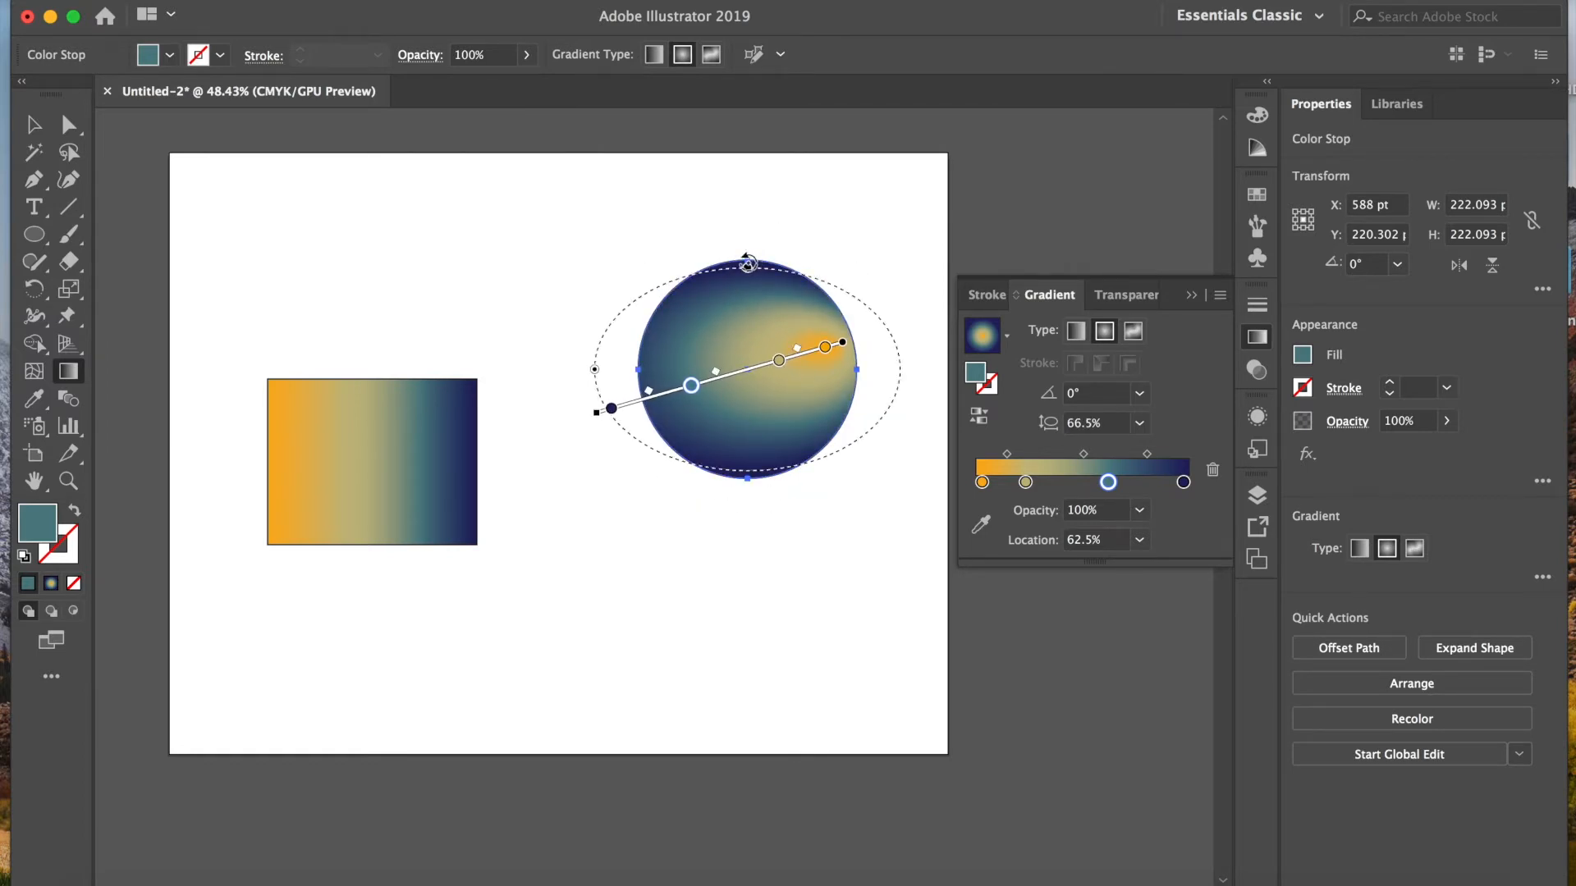
click(747, 261)
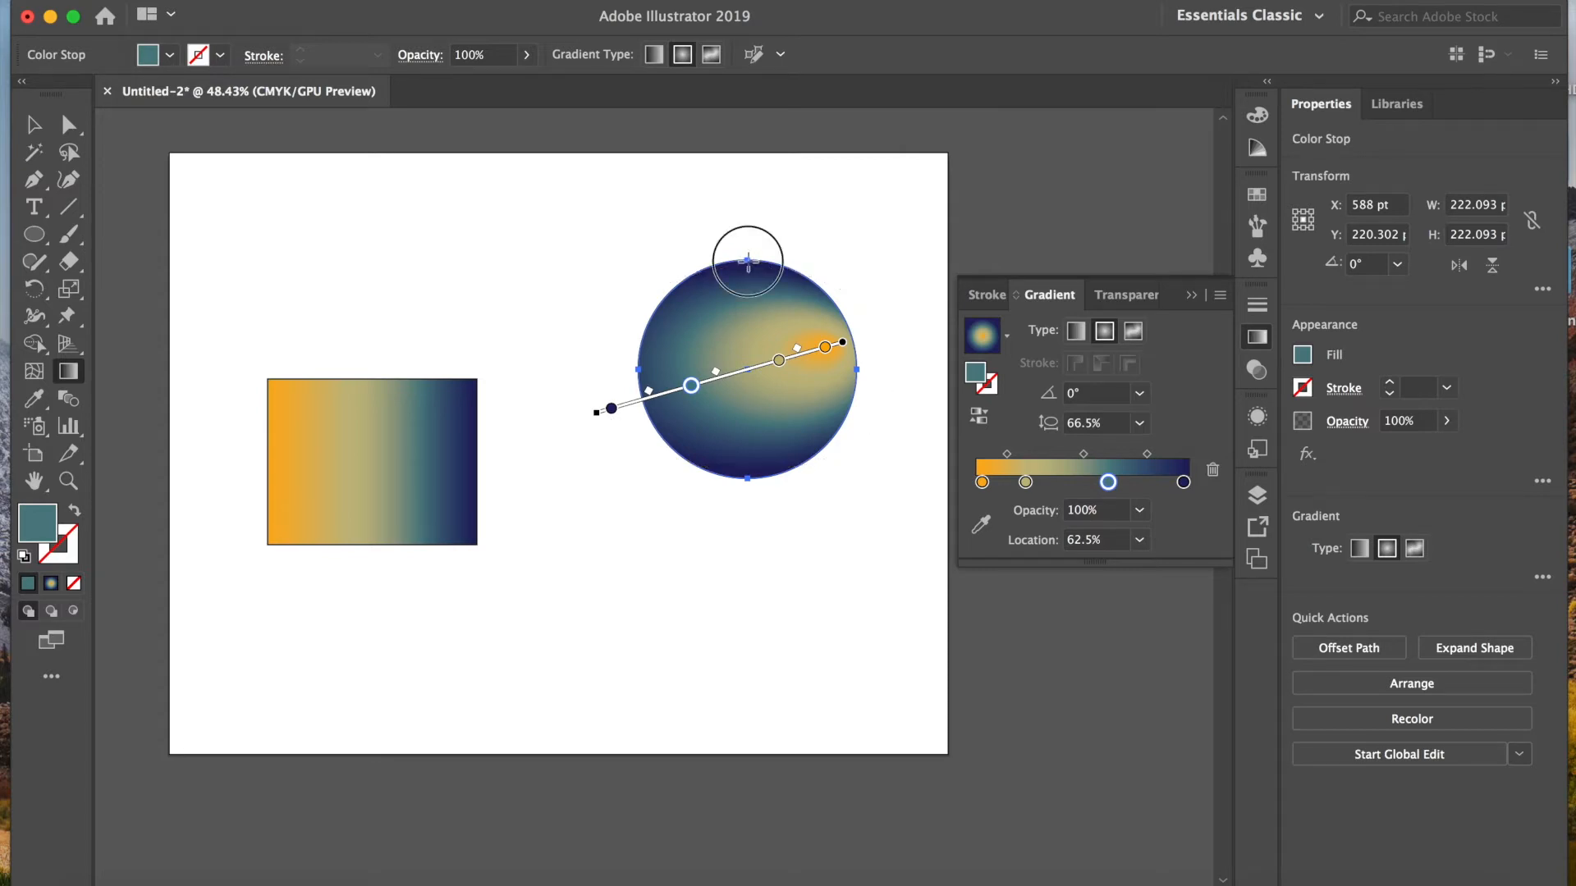
key(super+z)
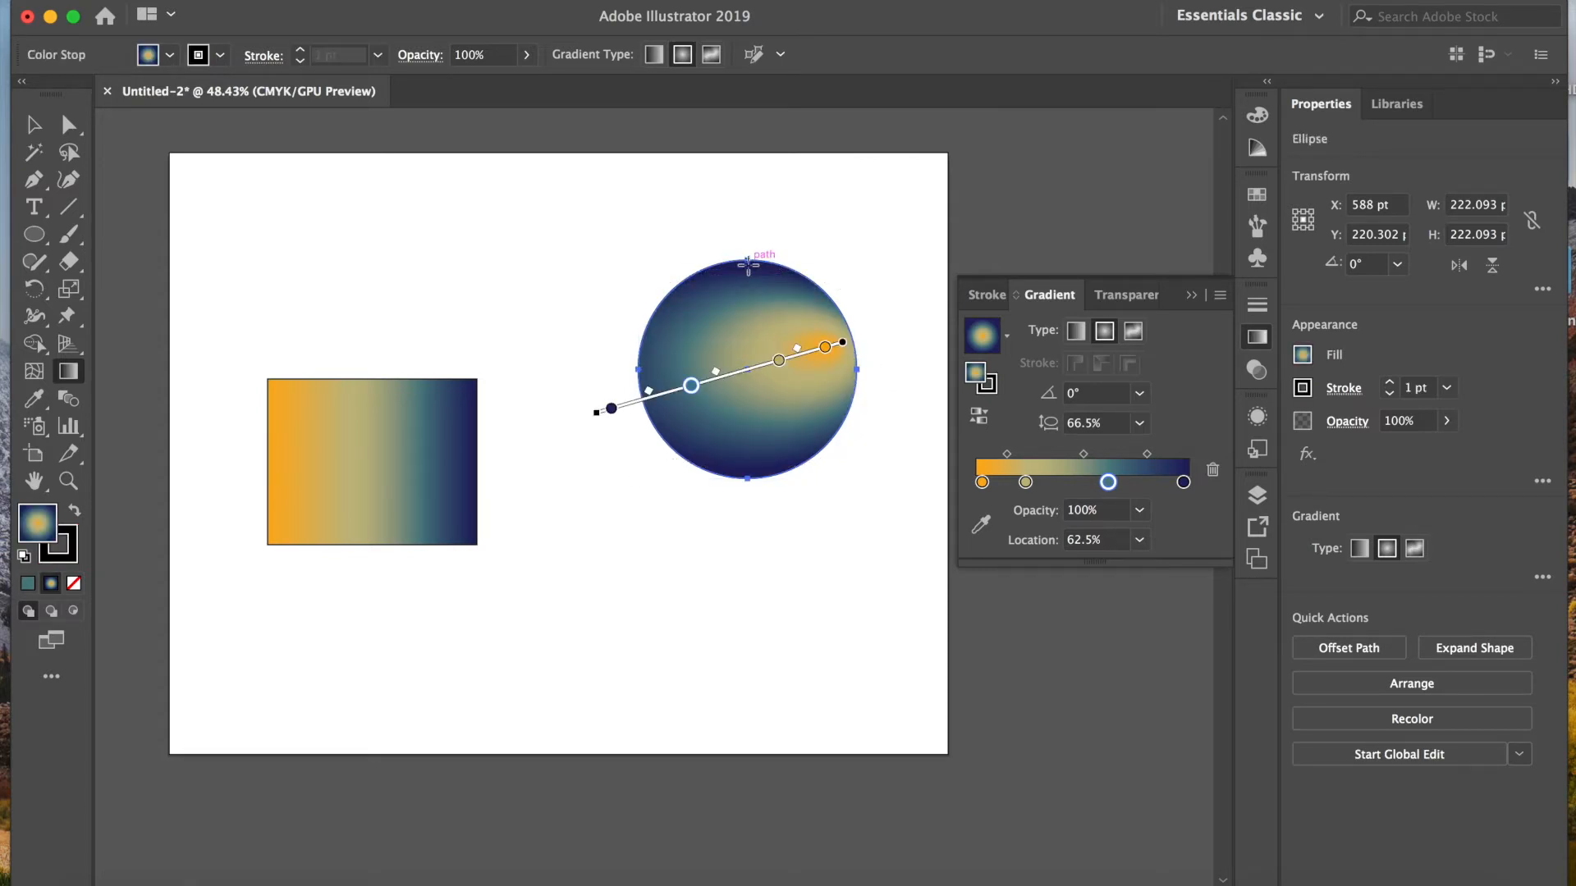
mouse_move(748, 266)
mouse_down()
mouse_move(714, 257)
mouse_move(679, 274)
mouse_move(673, 324)
mouse_move(668, 310)
mouse_move(742, 253)
mouse_move(781, 302)
mouse_move(712, 272)
mouse_up()
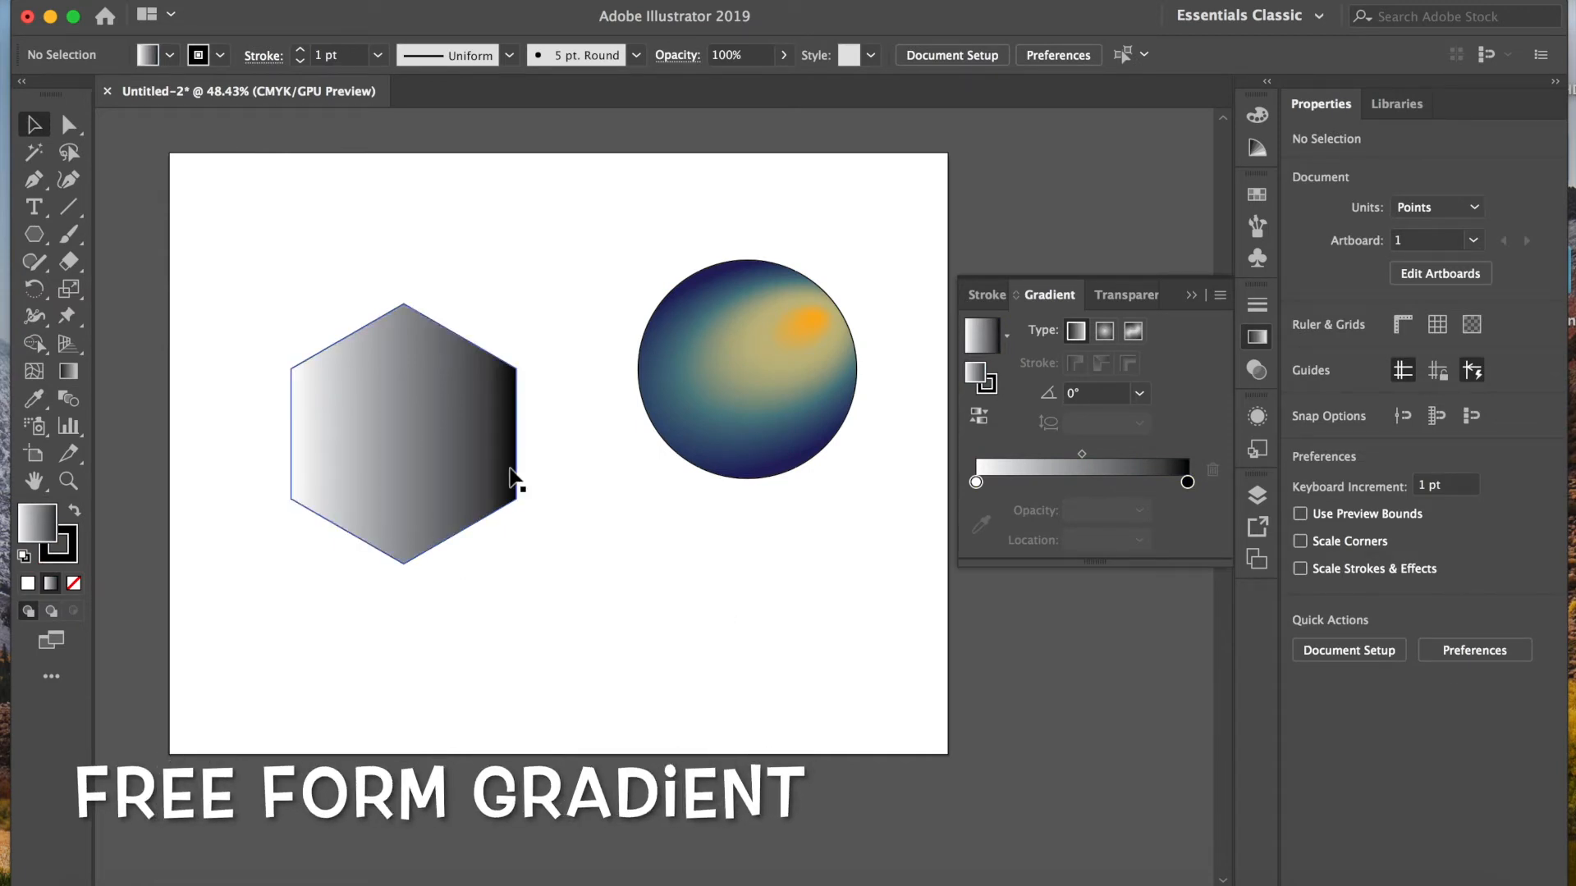
Step: Apply a freeform gradient to the hexagon and move its white colour point to just above the centre
click(399, 380)
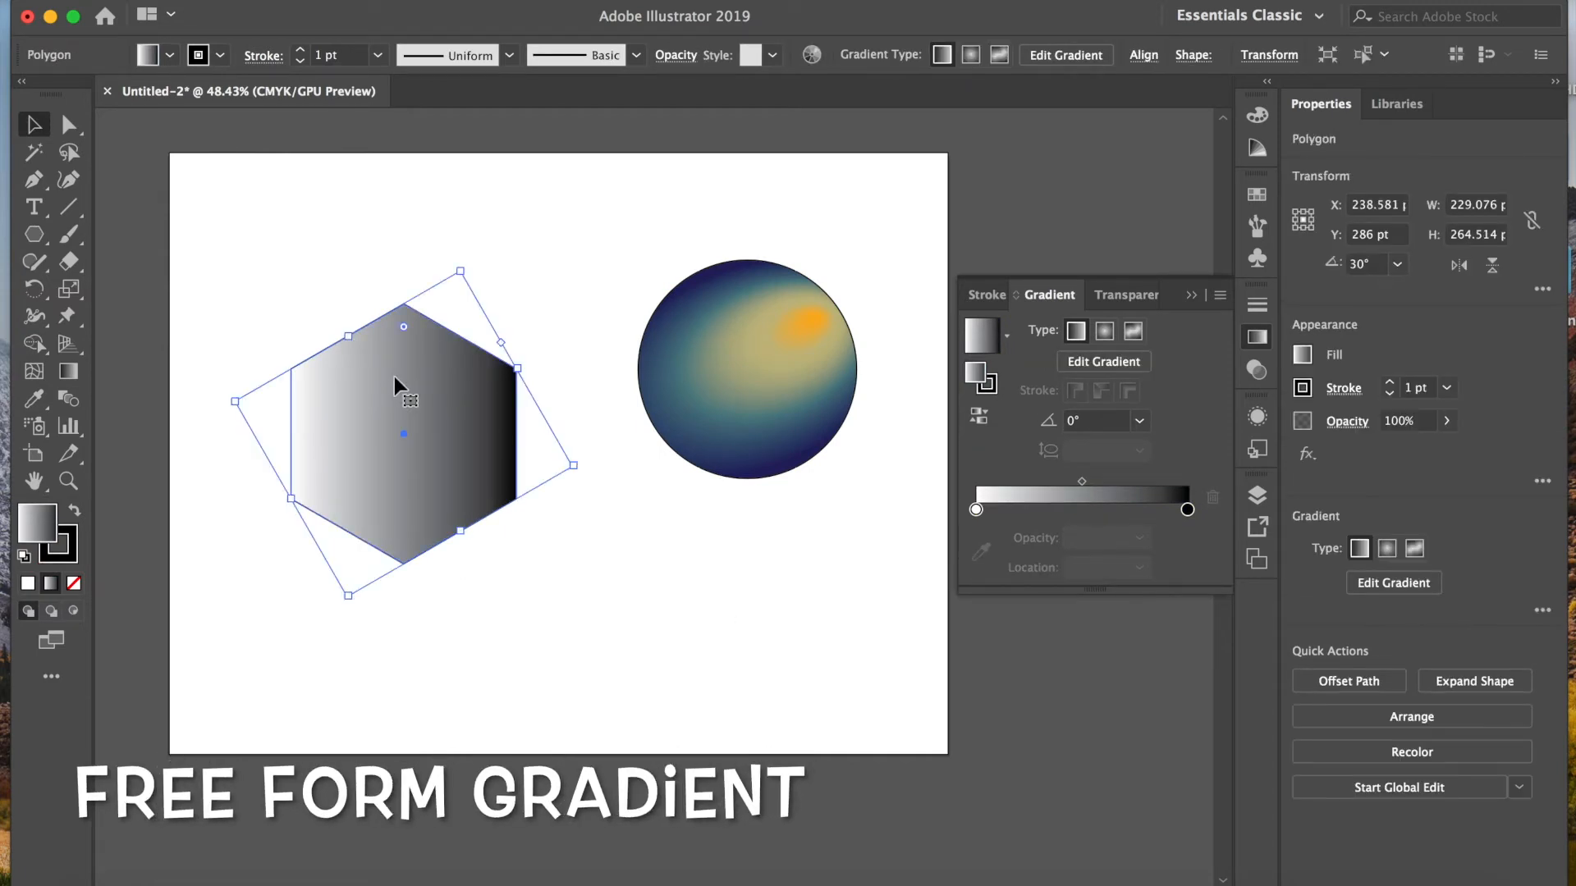
click(1135, 332)
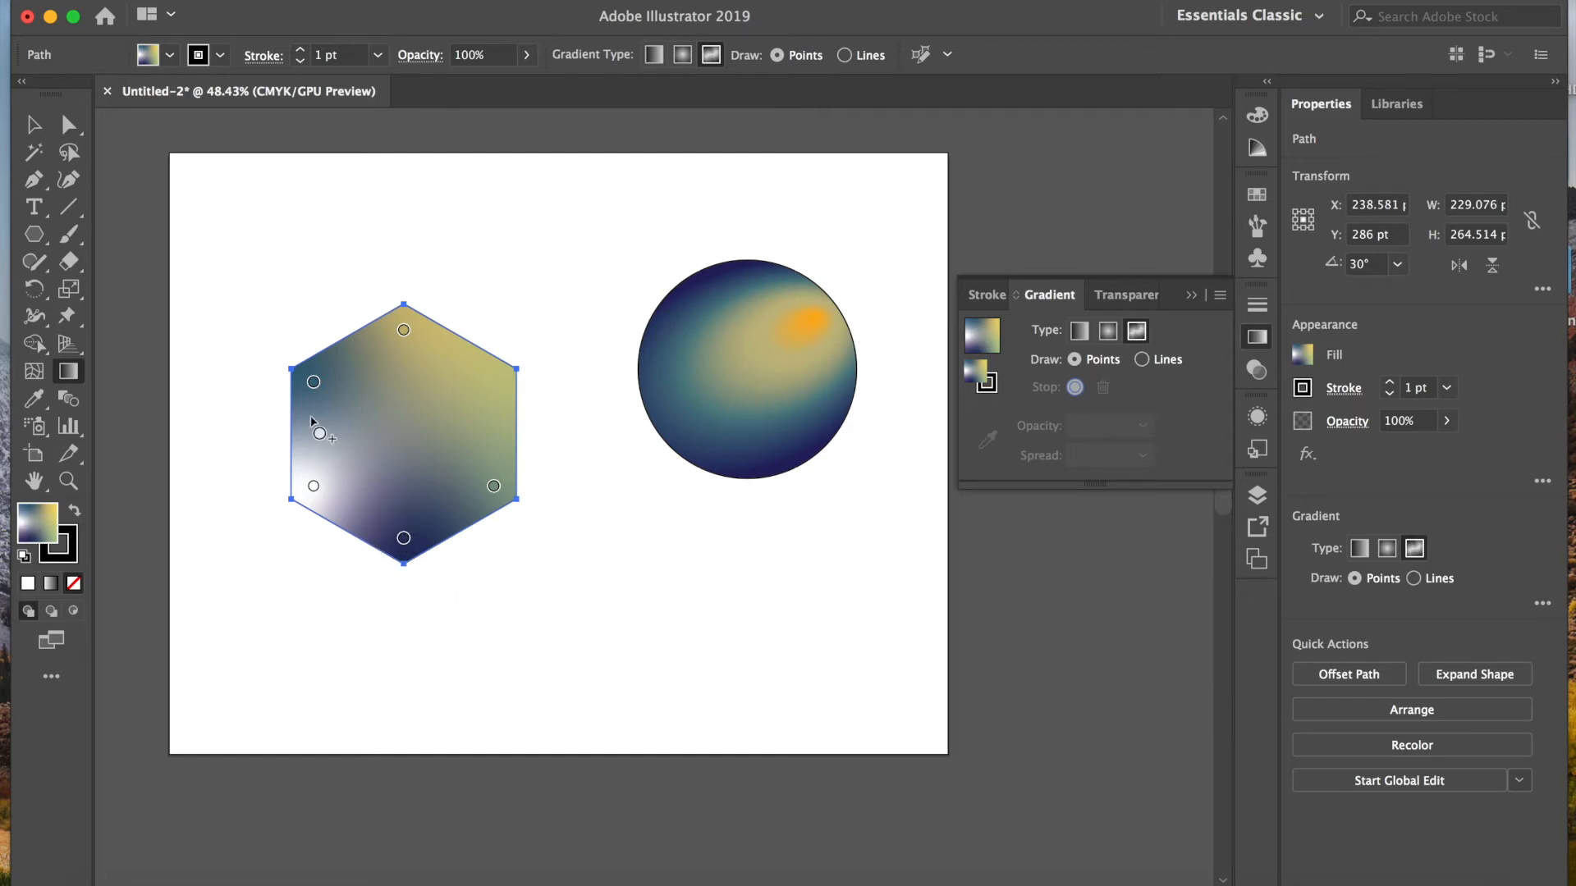
click(314, 486)
drag(313, 485, 402, 408)
Step: Move the navy point toward the hexagon's lower-left corner and the green point slightly inward, leaving no extra colour point below the green one
drag(403, 540, 349, 492)
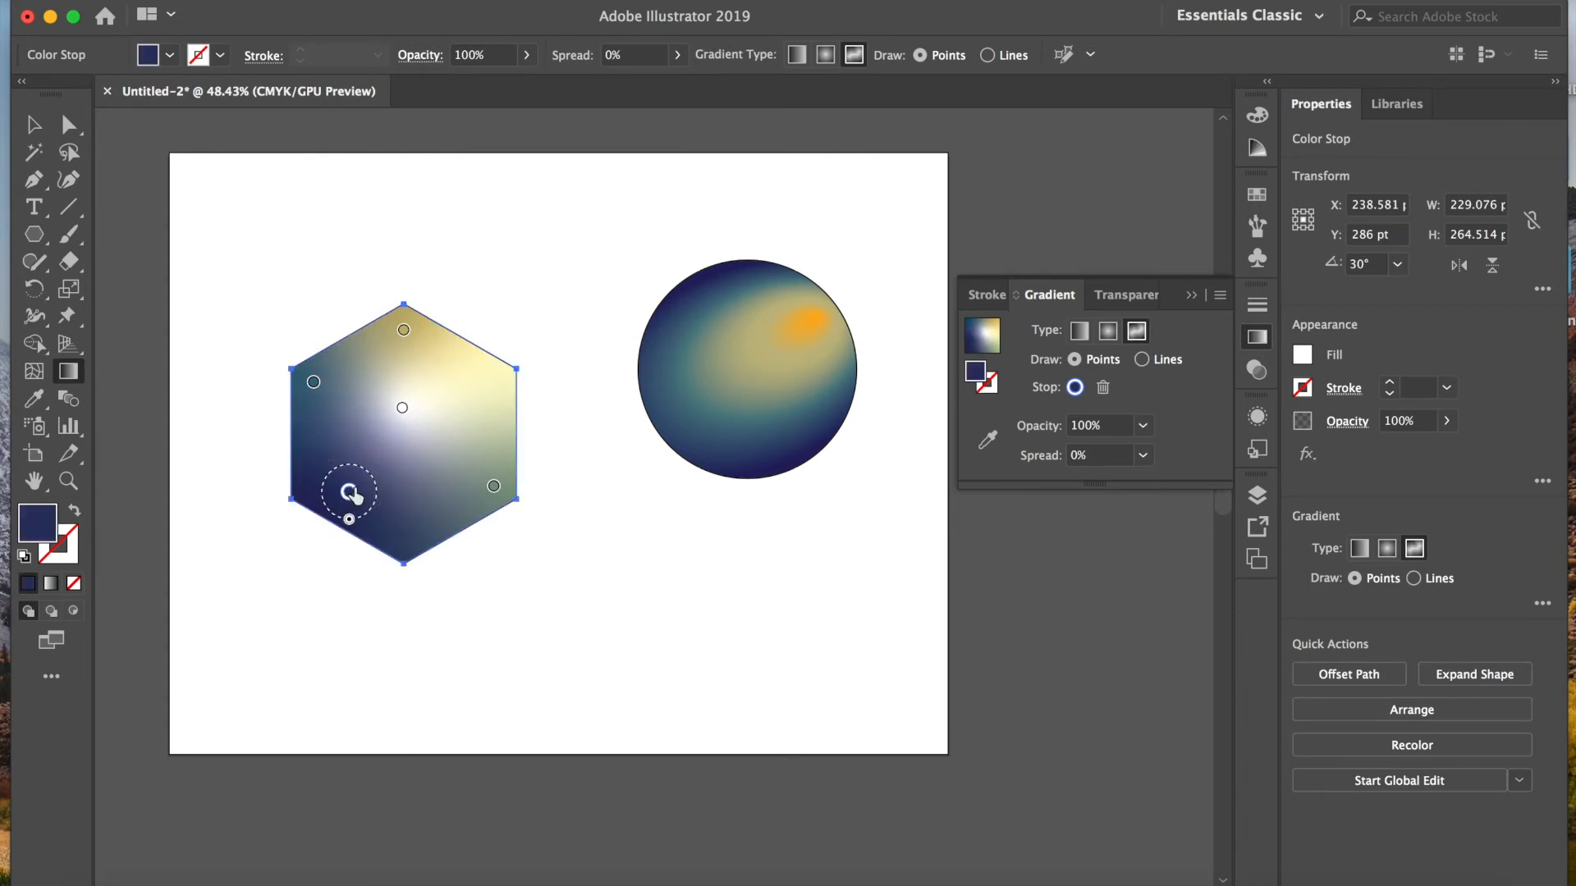
drag(494, 486, 475, 460)
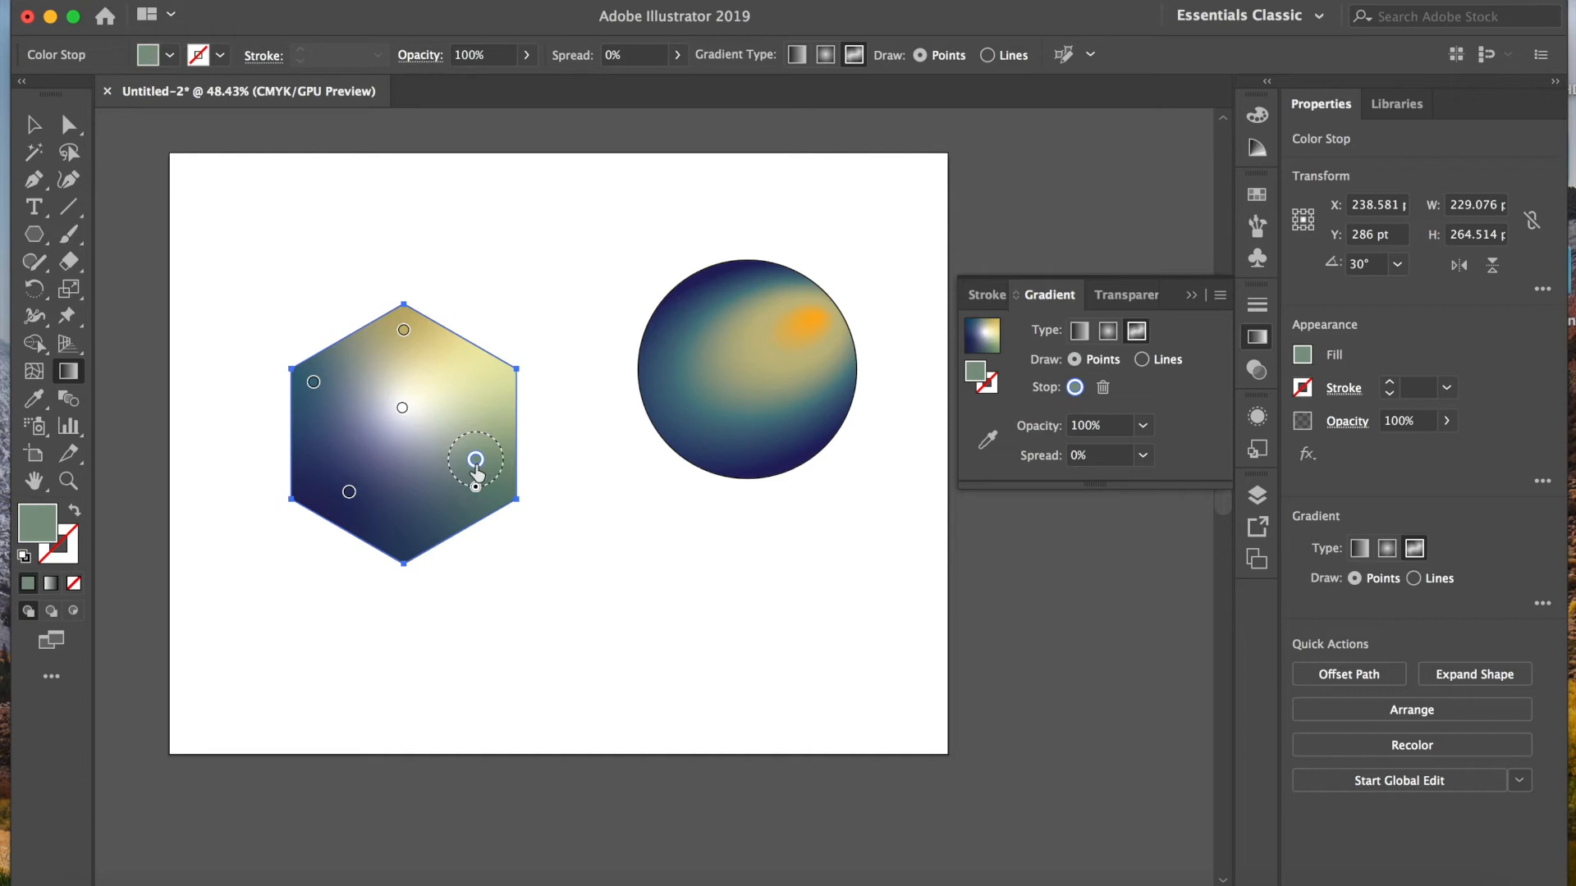
click(476, 488)
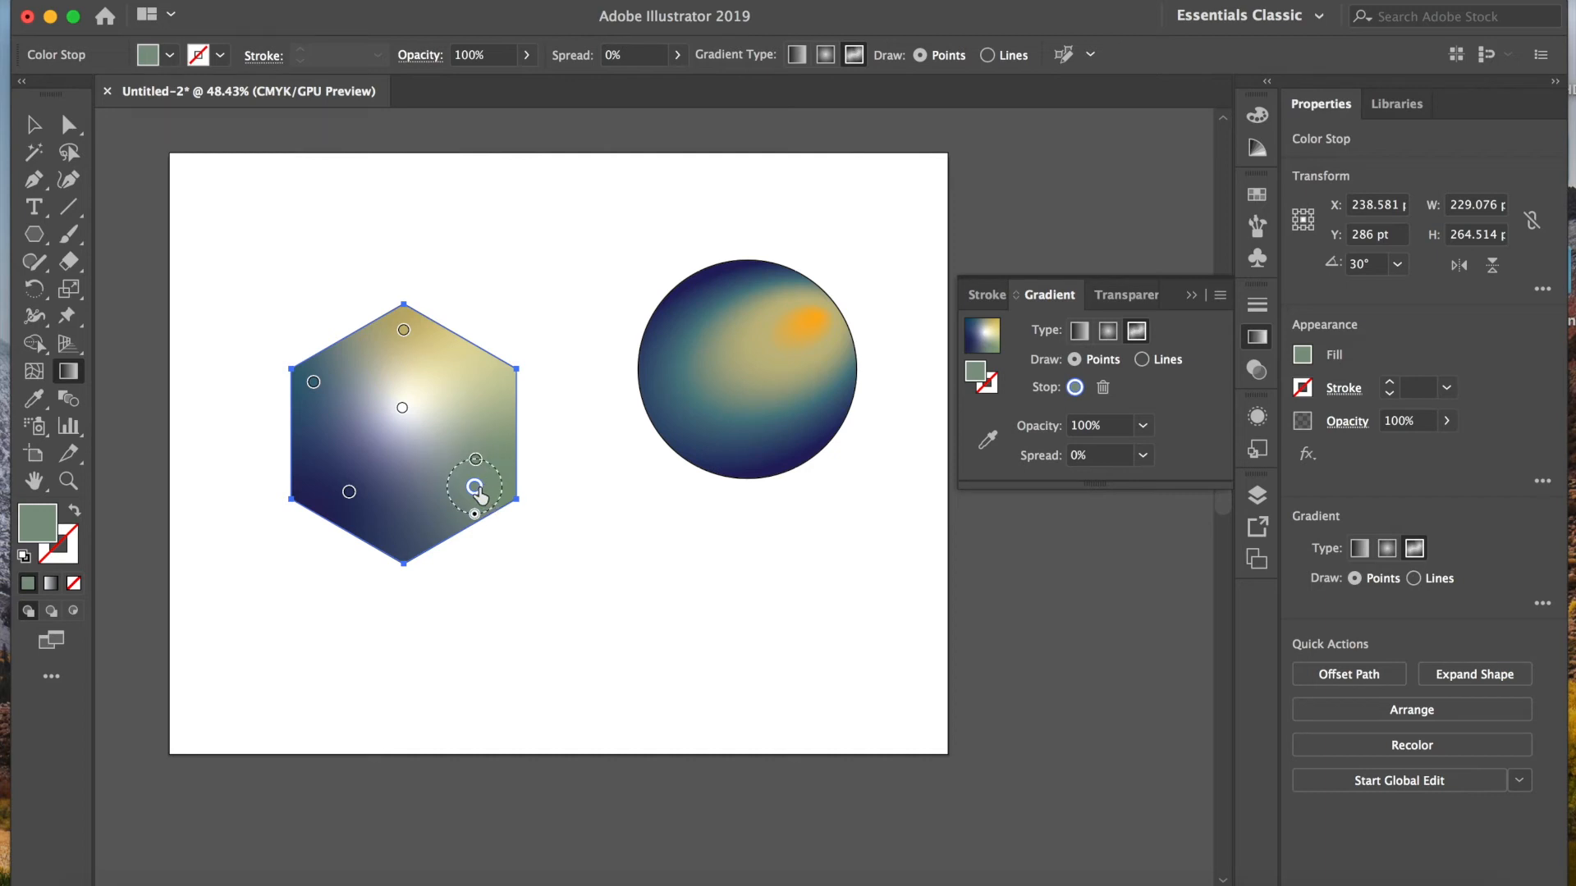
key(Delete)
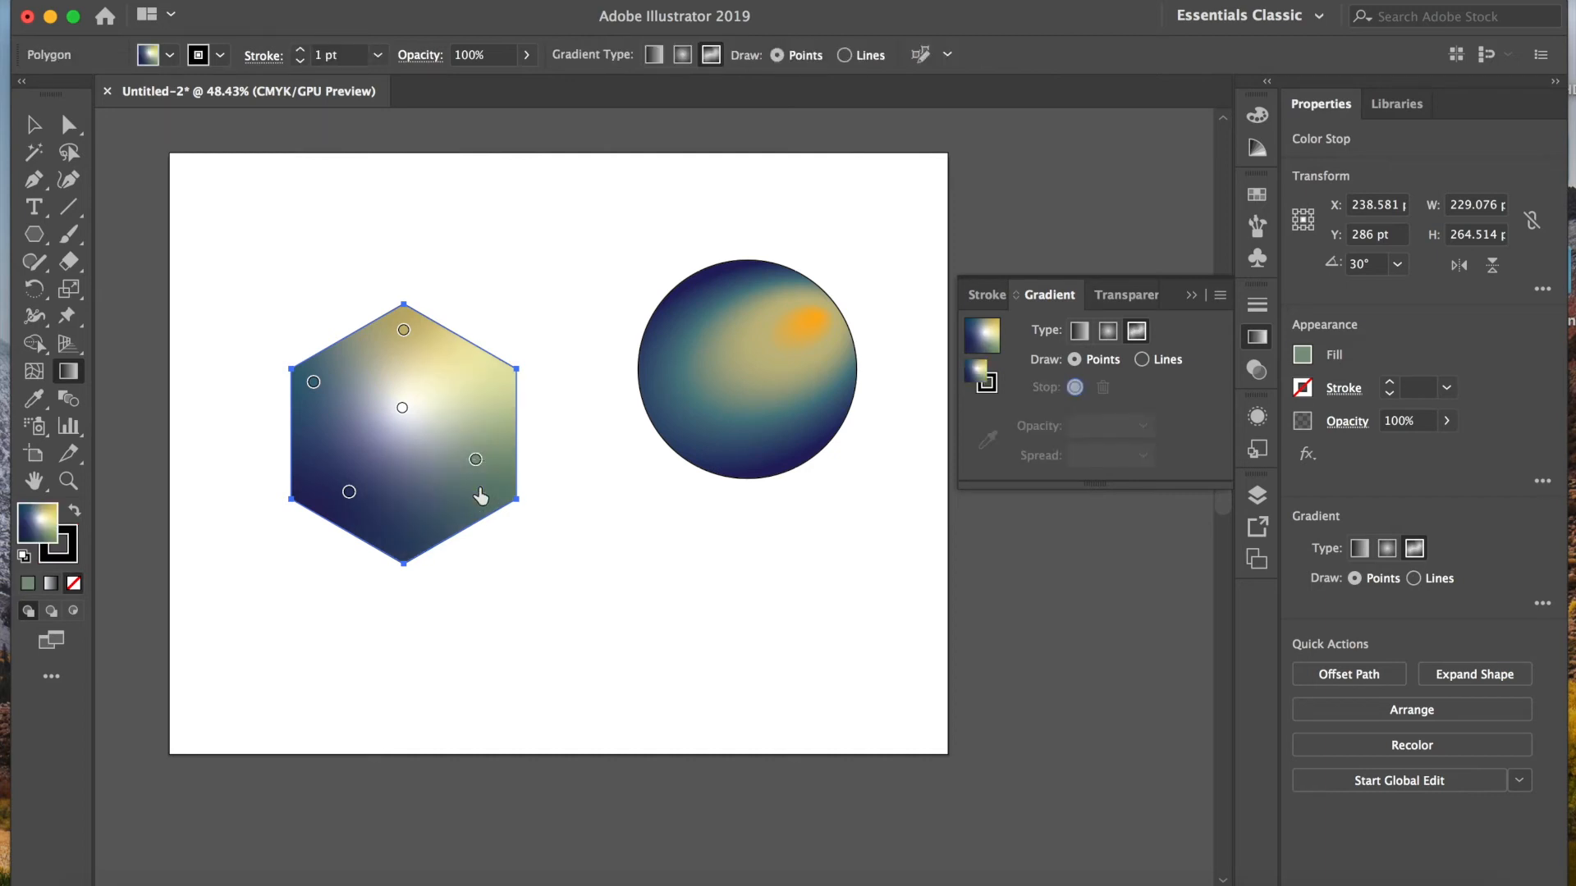
Step: Draw a V-shaped pen path from the hexagon's upper-left corner through its centre to the upper-right corner
key(super+shift+a)
key(p)
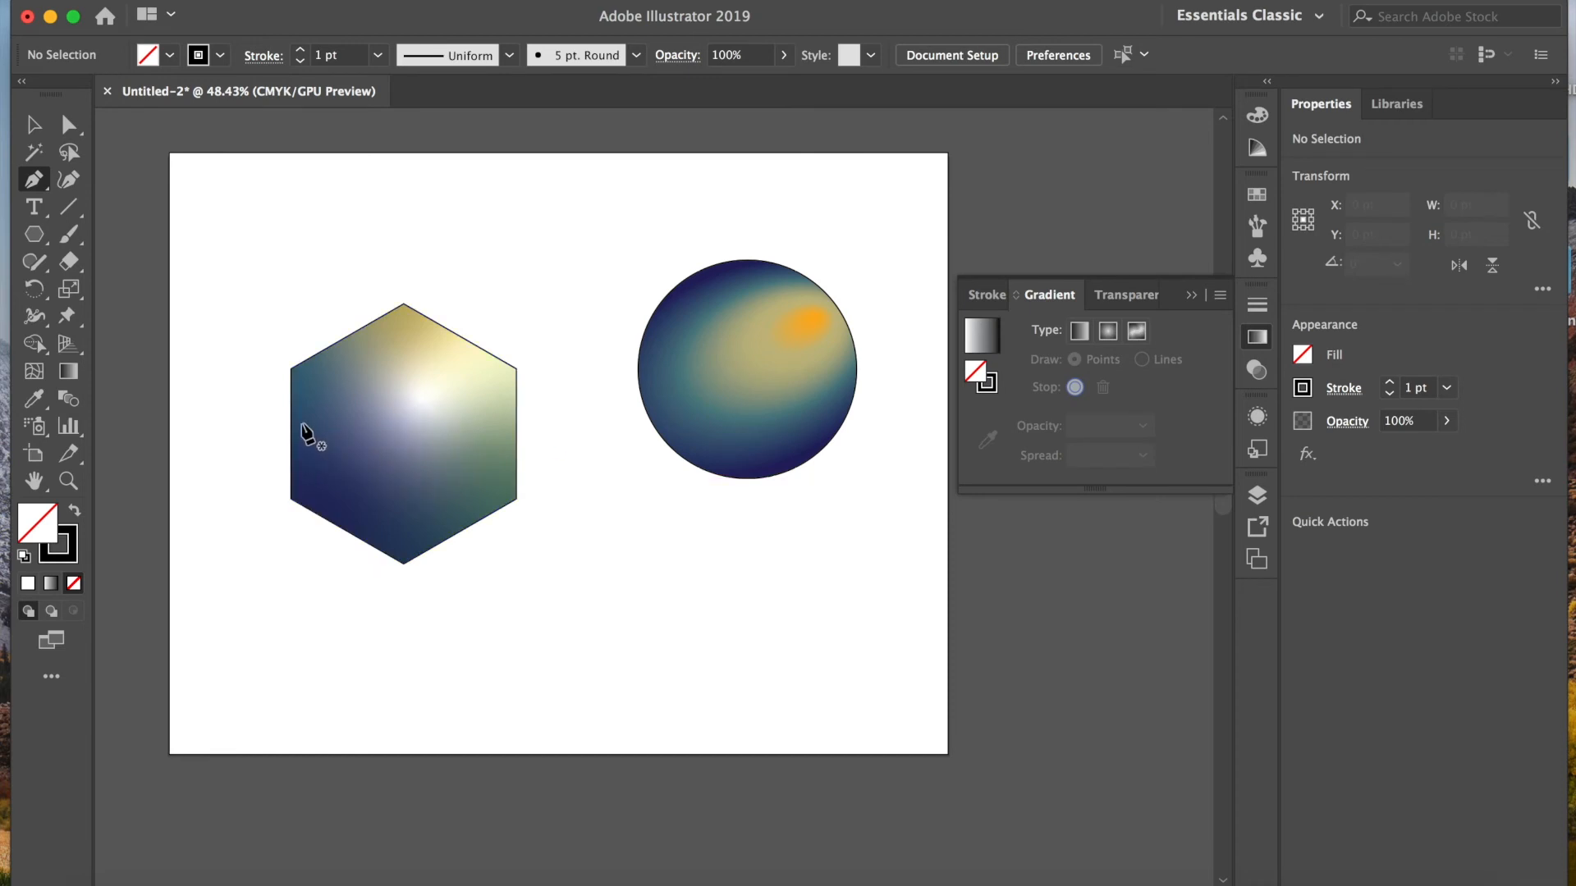
click(291, 369)
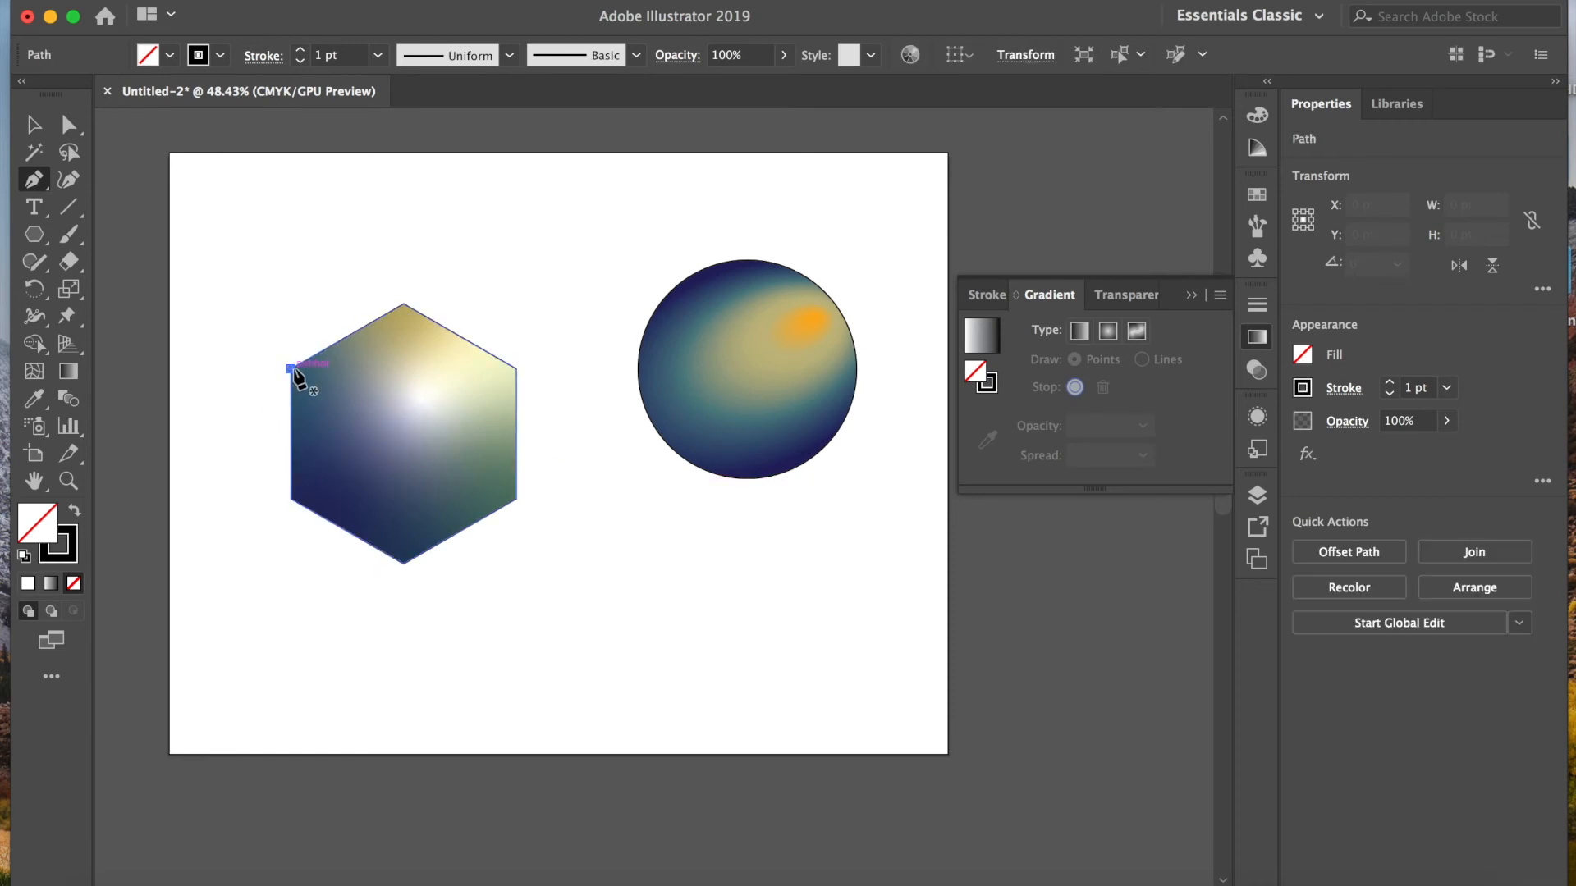
click(403, 425)
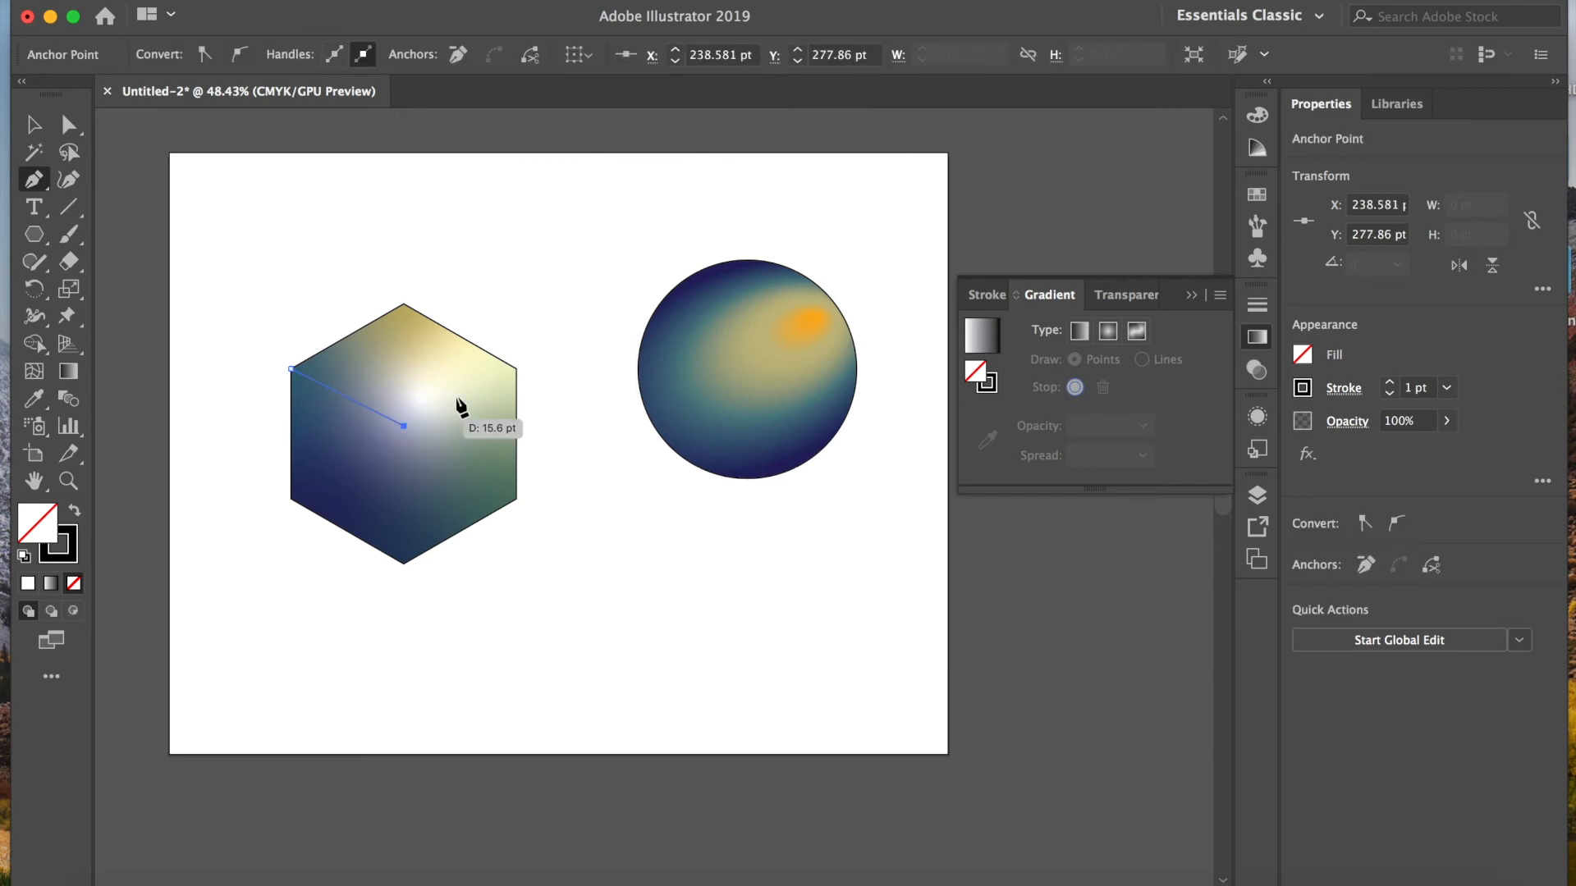
click(516, 369)
key(v)
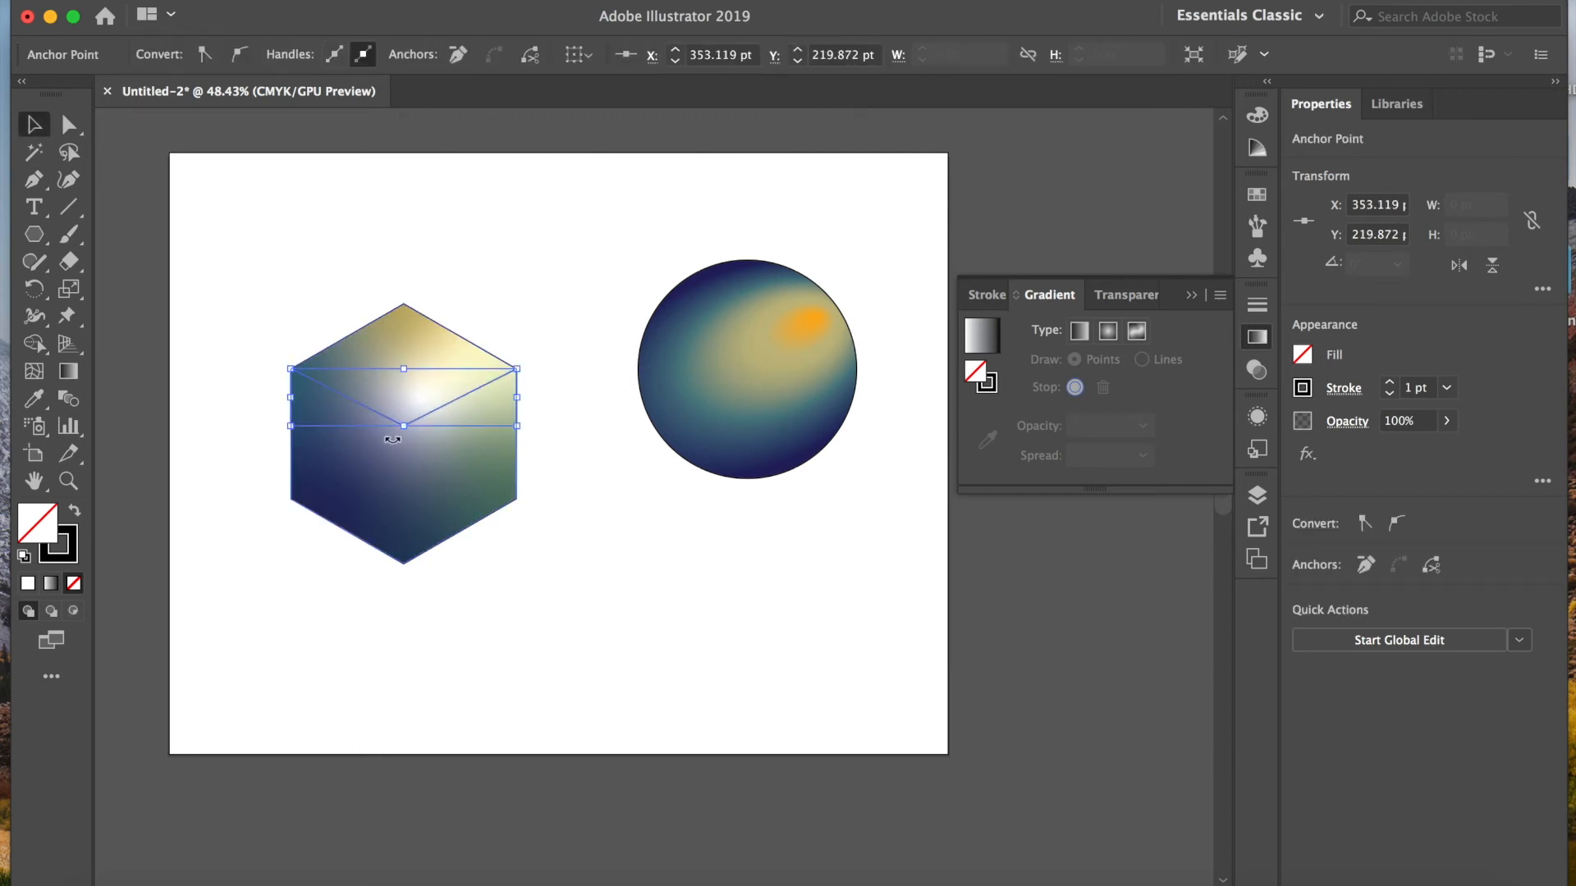
Step: Draw a vertical pen line from the hexagon's bottom corner up to the V's centre point to complete the cube edges
click(34, 179)
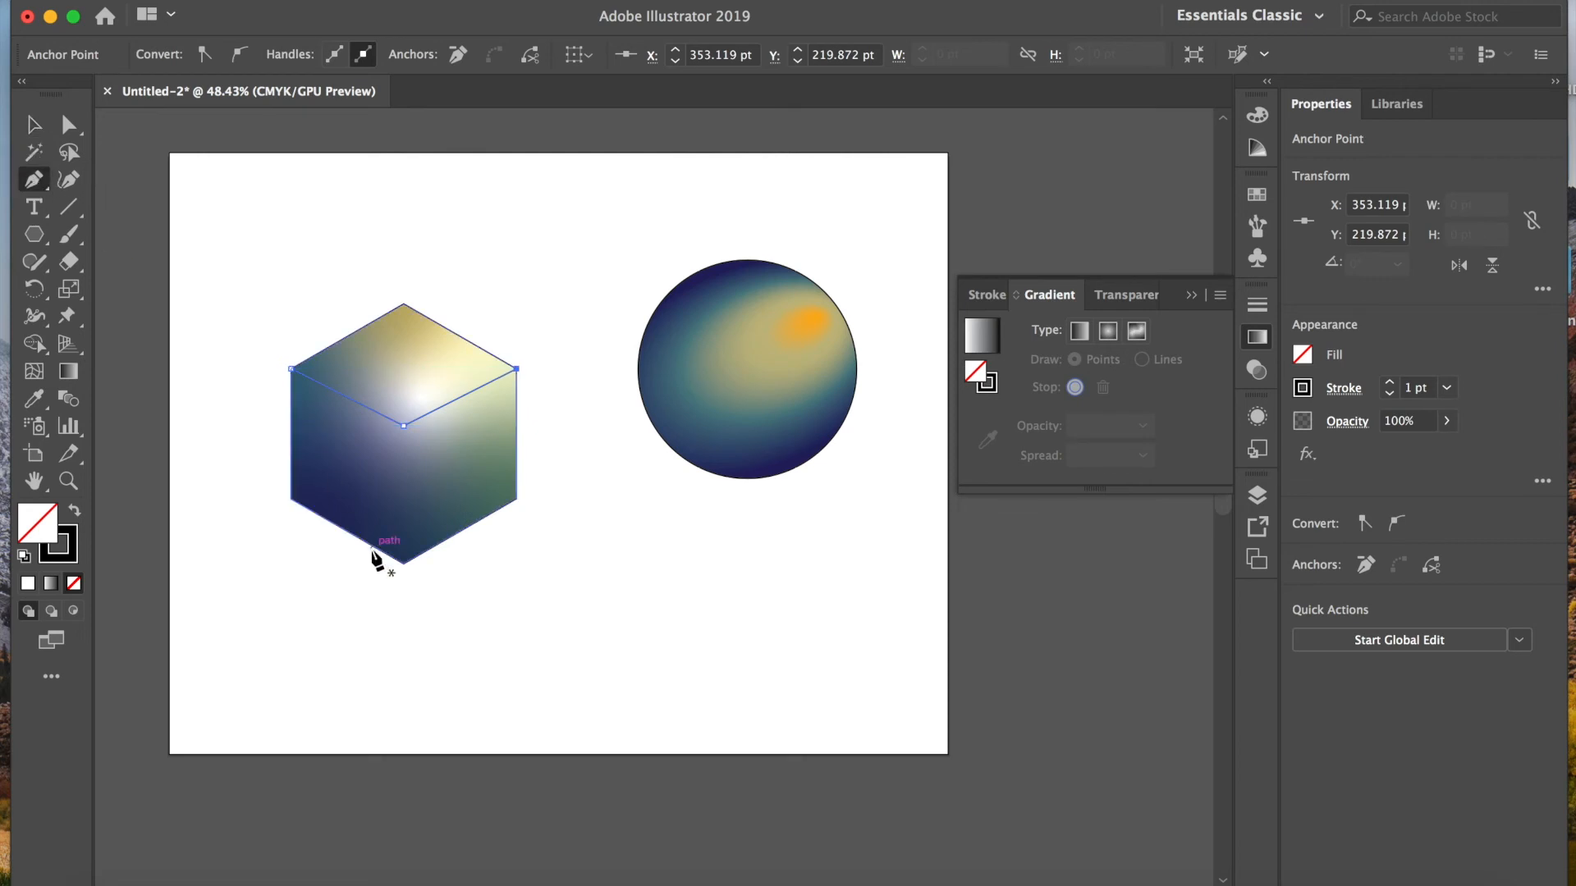
click(403, 564)
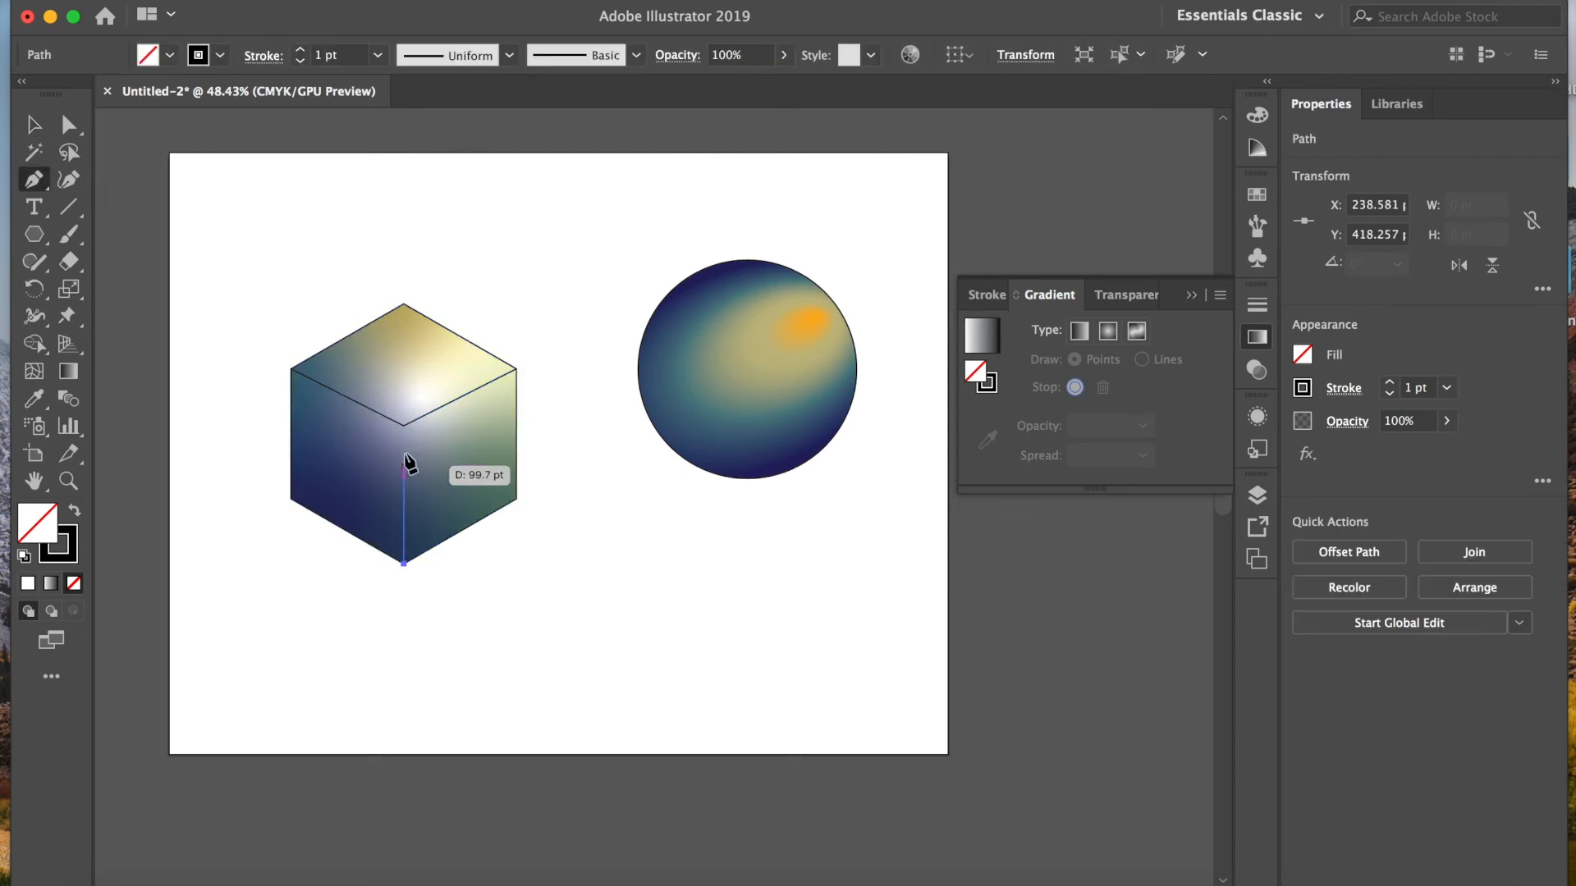
click(403, 426)
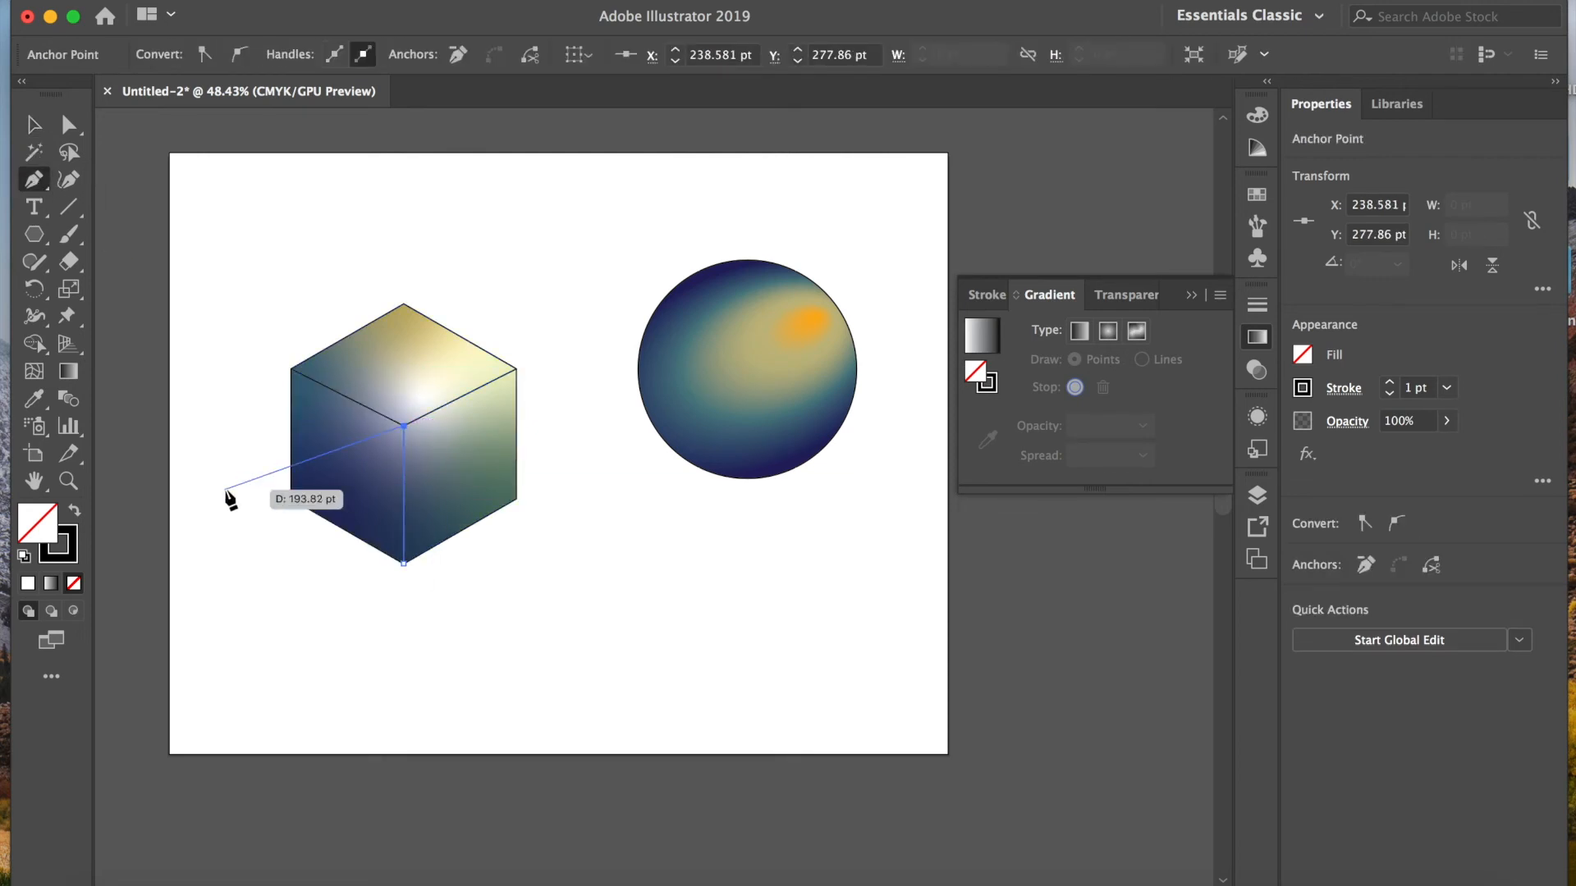
key(v)
click(259, 588)
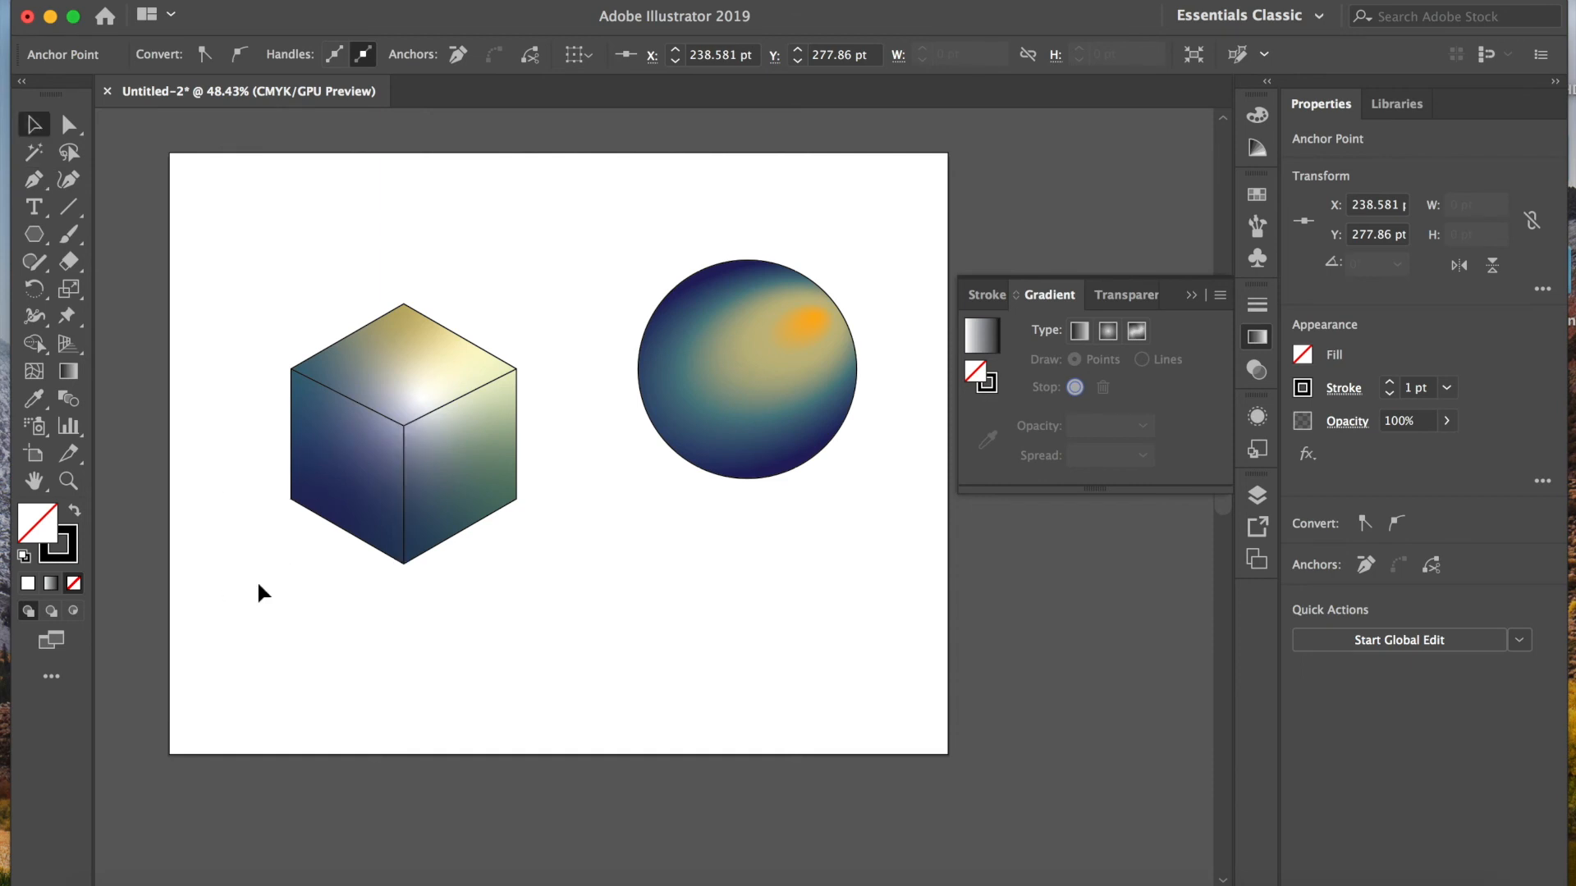